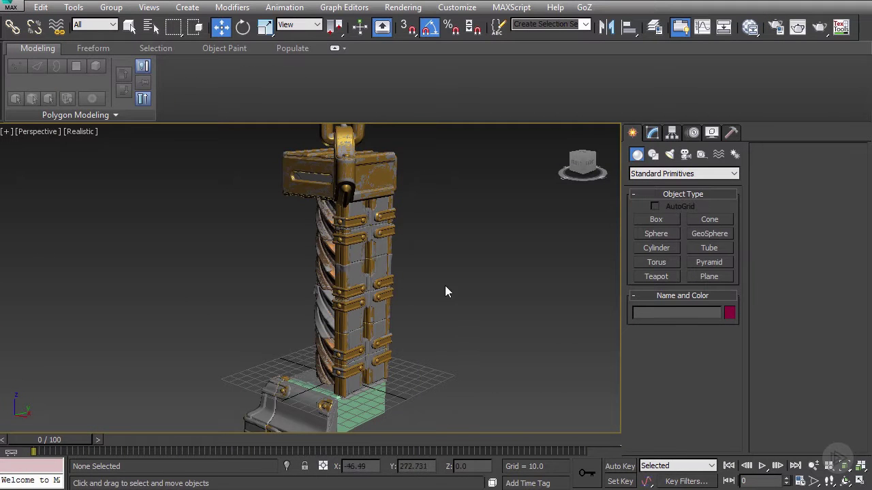
Isolate the topmost metal clasp on the column and display its edged faces
{"action": "scroll", "coordinate": [443, 285], "scroll_direction": "up", "scroll_amount": 5}
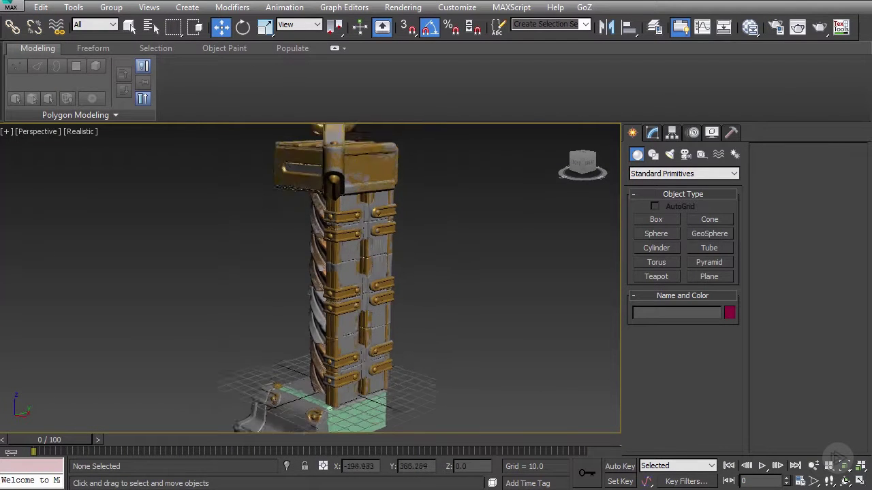
{"action": "left_click", "coordinate": [331, 222]}
{"action": "scroll", "coordinate": [344, 222], "scroll_direction": "up", "scroll_amount": 4}
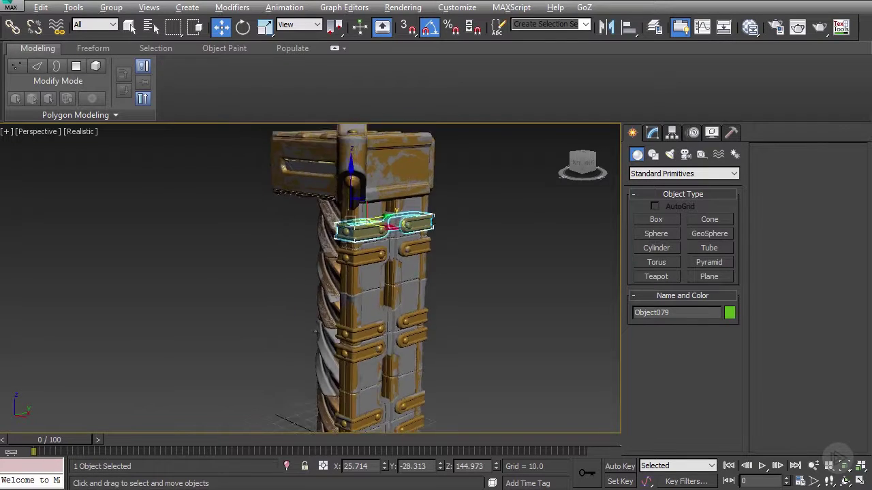
{"action": "scroll", "coordinate": [352, 221], "scroll_direction": "up", "scroll_amount": 2}
{"action": "mouse_move", "coordinate": [354, 225]}
{"action": "middle_mouse_down", "text": "alt"}
{"action": "mouse_move", "coordinate": [350, 267]}
{"action": "mouse_move", "coordinate": [333, 252]}
{"action": "mouse_move", "coordinate": [310, 266]}
{"action": "mouse_move", "coordinate": [286, 242]}
{"action": "mouse_move", "coordinate": [306, 234]}
{"action": "mouse_move", "coordinate": [269, 248]}
{"action": "mouse_move", "coordinate": [263, 204]}
{"action": "mouse_move", "coordinate": [286, 184]}
{"action": "mouse_move", "coordinate": [290, 202]}
{"action": "mouse_move", "coordinate": [254, 217]}
{"action": "middle_mouse_up", "text": "alt"}
{"action": "key", "text": "F4"}
{"action": "key", "text": "alt+q"}
{"action": "middle_click_drag", "start_coordinate": [300, 304], "coordinate": [330, 300], "text": "alt"}
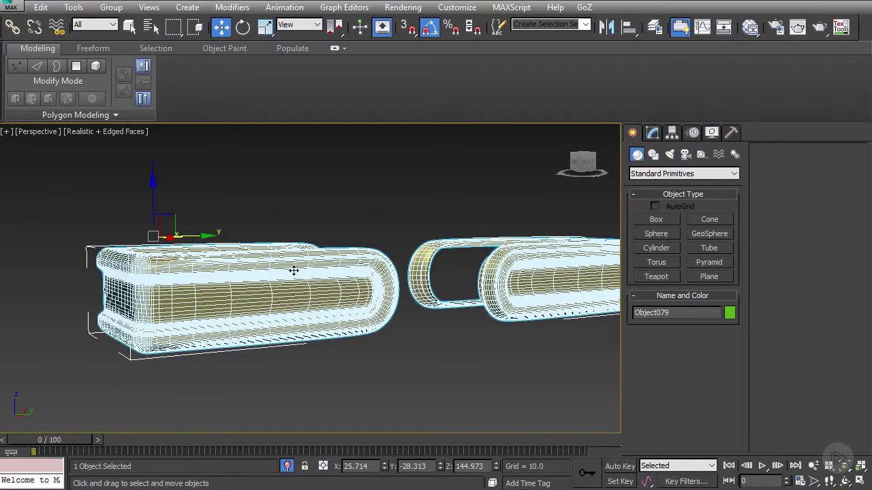
{"action": "middle_click_drag", "start_coordinate": [293, 270], "coordinate": [281, 248], "text": "alt"}
{"action": "scroll", "coordinate": [258, 242], "scroll_direction": "up", "scroll_amount": 1}
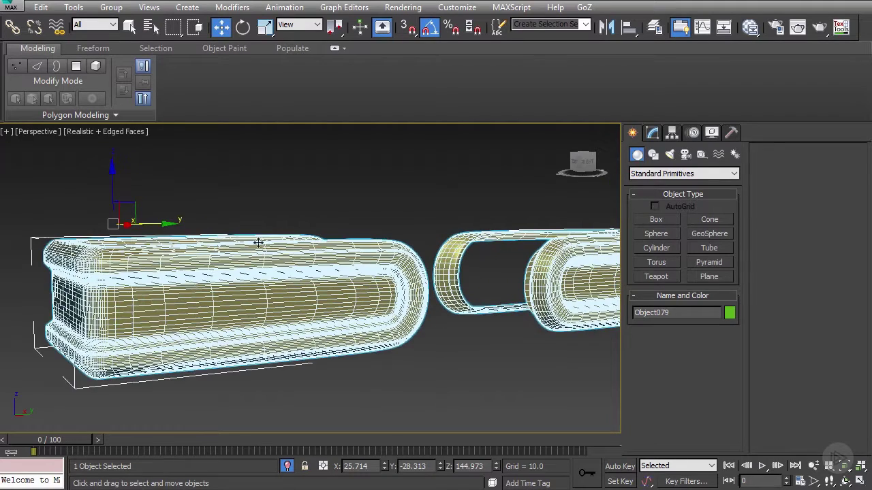
Set the clasp's TurboSmooth iterations to 0
{"action": "left_click", "coordinate": [652, 134]}
{"action": "middle_click_drag", "start_coordinate": [301, 275], "coordinate": [251, 316], "text": "alt"}
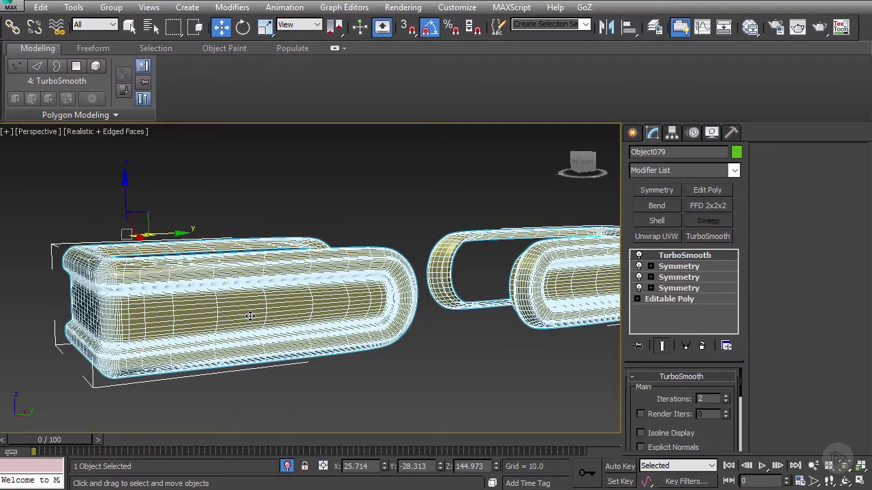
{"action": "mouse_move", "coordinate": [377, 218]}
{"action": "middle_mouse_down", "text": "alt"}
{"action": "mouse_move", "coordinate": [398, 212]}
{"action": "mouse_move", "coordinate": [381, 225]}
{"action": "middle_mouse_up", "text": "alt"}
{"action": "middle_click_drag", "start_coordinate": [306, 289], "coordinate": [363, 324], "text": "alt"}
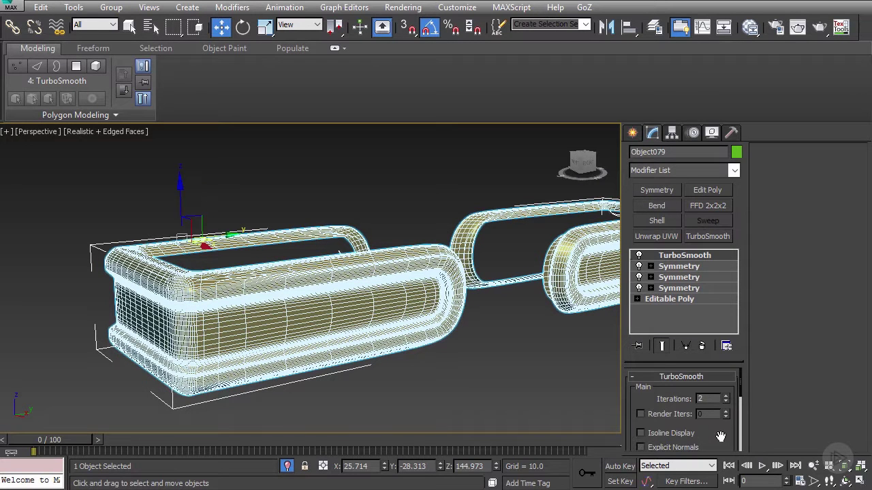
{"action": "left_click_drag", "start_coordinate": [721, 437], "coordinate": [722, 413]}
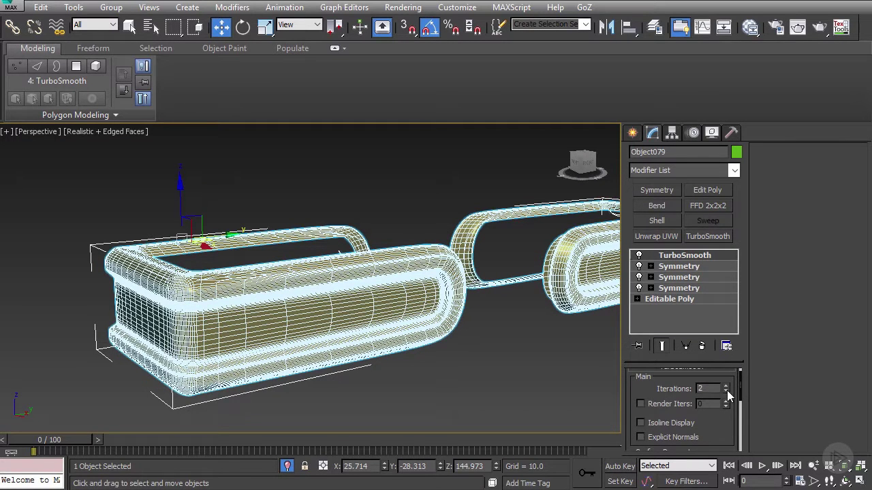
{"action": "left_click", "coordinate": [726, 392]}
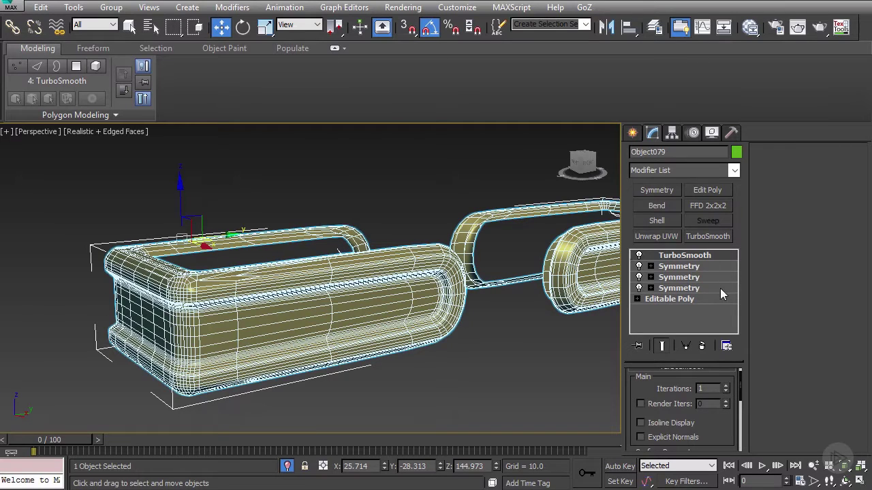
{"action": "mouse_move", "coordinate": [444, 306]}
{"action": "middle_mouse_down", "text": "alt"}
{"action": "mouse_move", "coordinate": [458, 314]}
{"action": "mouse_move", "coordinate": [445, 317]}
{"action": "mouse_move", "coordinate": [460, 309]}
{"action": "middle_mouse_up", "text": "alt"}
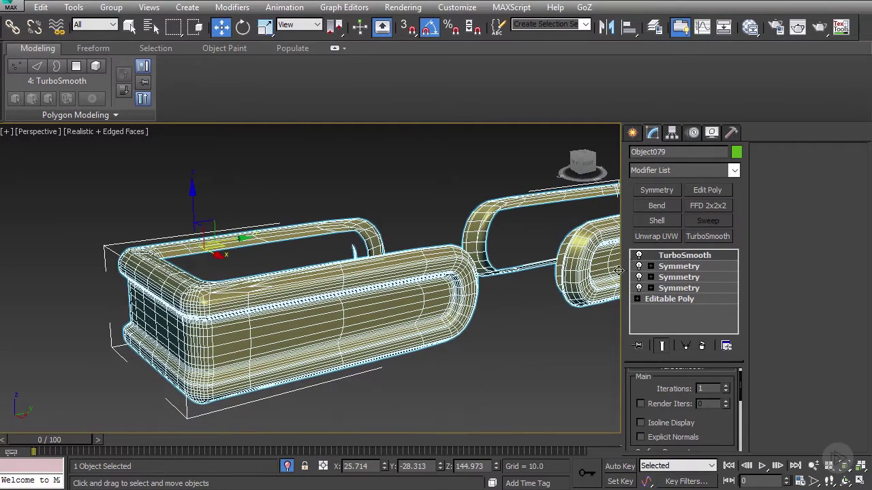
{"action": "left_click", "coordinate": [726, 391]}
{"action": "mouse_move", "coordinate": [468, 354]}
{"action": "middle_mouse_down", "text": "alt"}
{"action": "mouse_move", "coordinate": [417, 339]}
{"action": "mouse_move", "coordinate": [471, 350]}
{"action": "mouse_move", "coordinate": [463, 361]}
{"action": "middle_mouse_up", "text": "alt"}
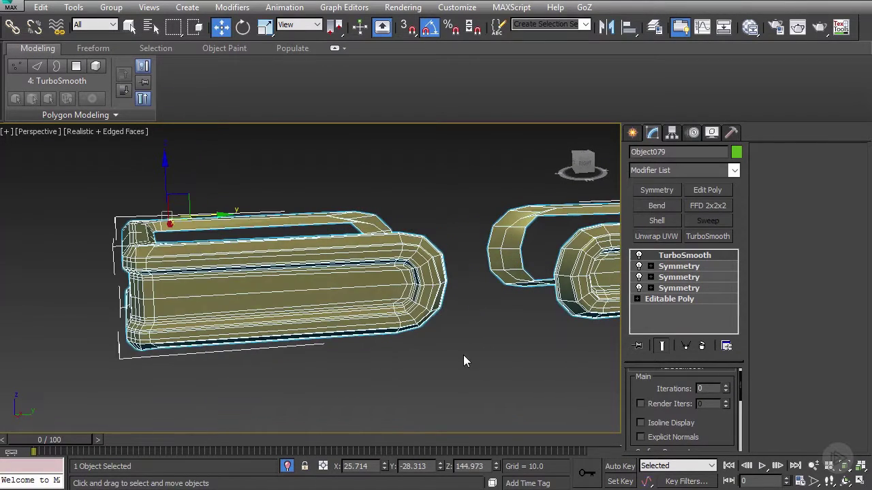
Add a Smooth modifier with smoothing group 1 to the clasp and preview the shading without edged faces
{"action": "left_click", "coordinate": [734, 170]}
{"action": "left_click_drag", "start_coordinate": [736, 191], "coordinate": [734, 477]}
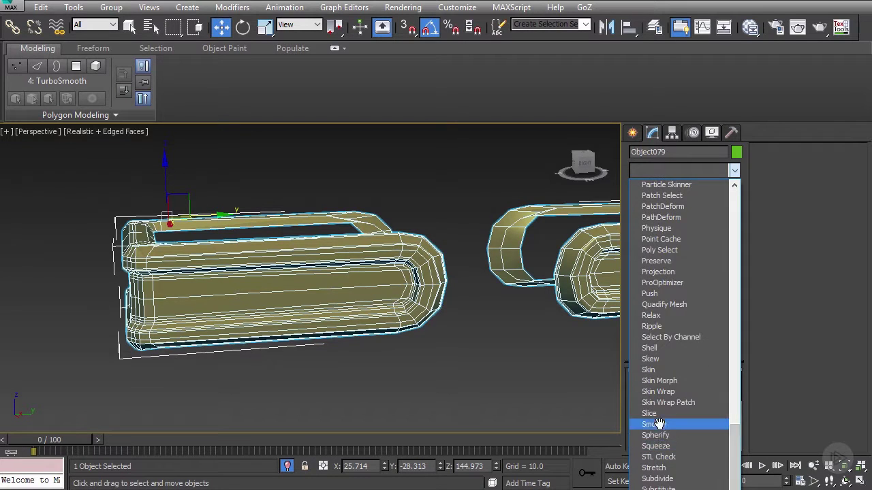
{"action": "left_click", "coordinate": [658, 424]}
{"action": "middle_click_drag", "start_coordinate": [415, 319], "coordinate": [405, 310]}
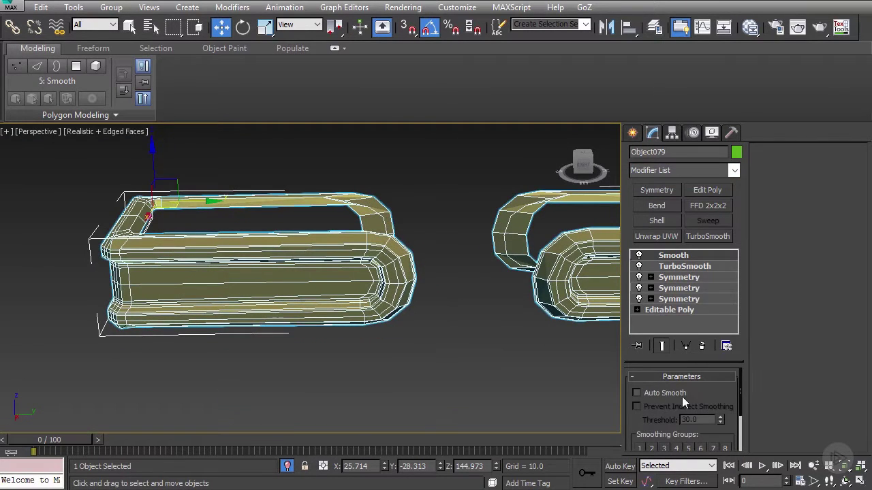
{"action": "left_click_drag", "start_coordinate": [708, 394], "coordinate": [674, 365]}
{"action": "left_click", "coordinate": [640, 418]}
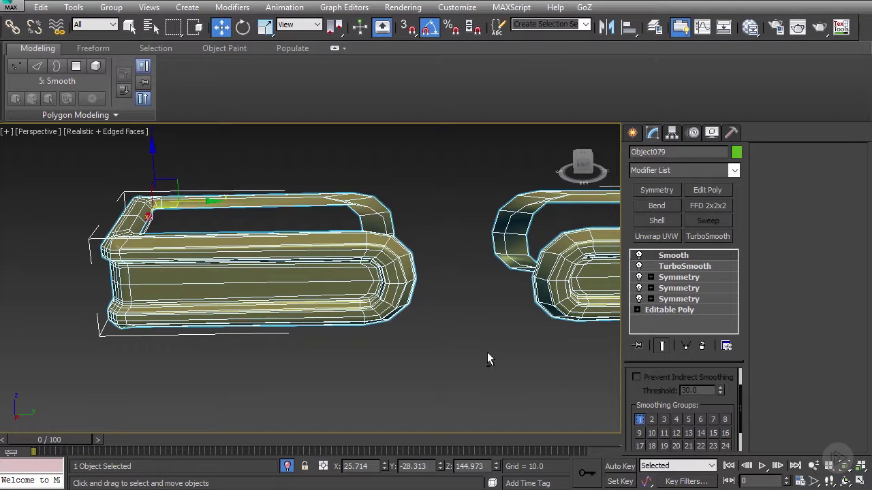
{"action": "middle_click_drag", "start_coordinate": [487, 352], "coordinate": [421, 302], "text": "alt"}
{"action": "key", "text": "F4"}
{"action": "mouse_move", "coordinate": [311, 268]}
{"action": "middle_mouse_down", "text": "alt"}
{"action": "mouse_move", "coordinate": [474, 314]}
{"action": "mouse_move", "coordinate": [490, 309]}
{"action": "middle_mouse_up", "text": "alt"}
Delete the TurboSmooth modifier from the clasp's stack and turn the edged faces display back on
{"action": "left_click", "coordinate": [678, 267]}
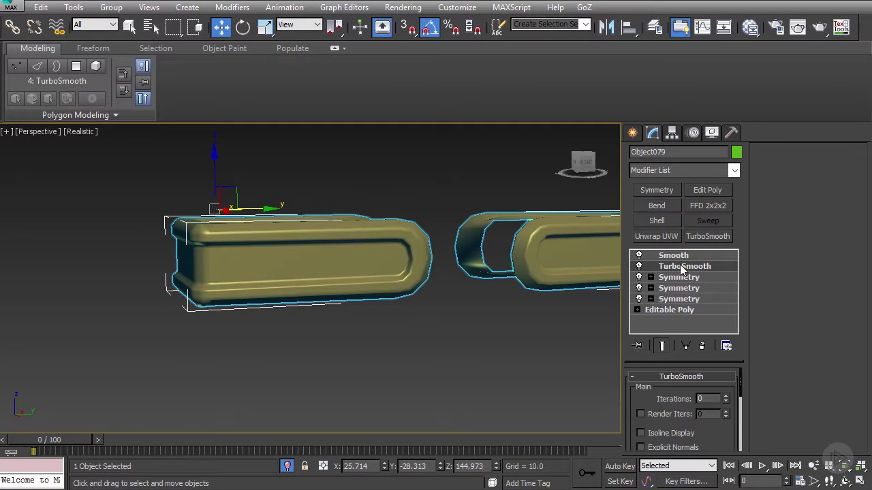
{"action": "right_click", "coordinate": [679, 267]}
{"action": "left_click", "coordinate": [706, 290]}
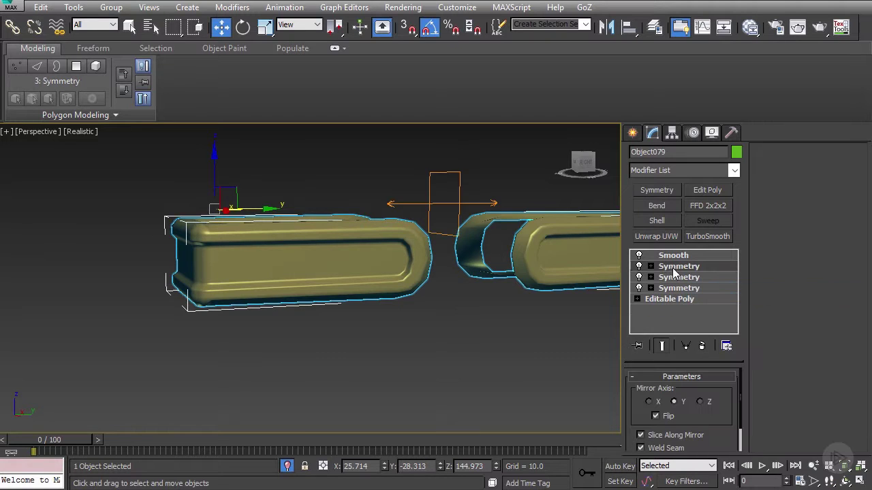
{"action": "middle_click_drag", "start_coordinate": [602, 271], "coordinate": [674, 268], "text": "alt"}
{"action": "key", "text": "F4"}
Examine what each Symmetry modifier contributes to the clasp by switching the upper two off and on
{"action": "left_click", "coordinate": [676, 277]}
{"action": "left_click", "coordinate": [682, 289]}
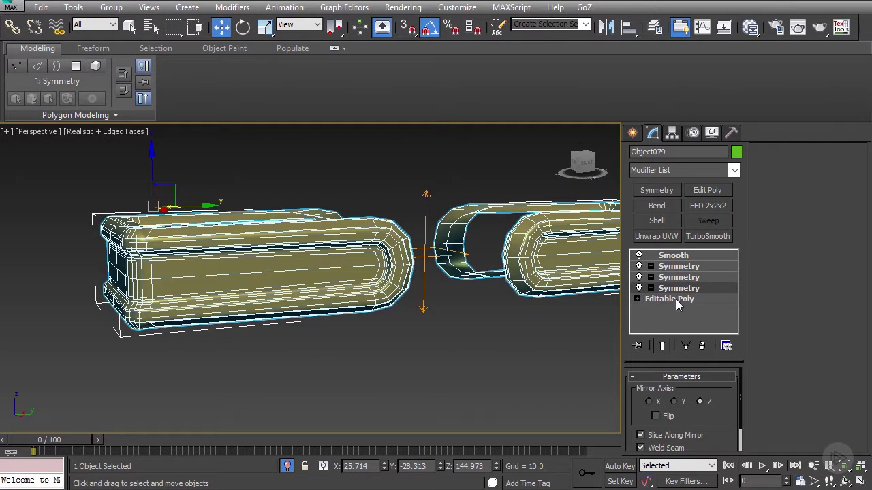
{"action": "mouse_move", "coordinate": [463, 297]}
{"action": "middle_mouse_down", "text": "alt"}
{"action": "mouse_move", "coordinate": [448, 304]}
{"action": "mouse_move", "coordinate": [478, 315]}
{"action": "mouse_move", "coordinate": [477, 289]}
{"action": "middle_mouse_up", "text": "alt"}
{"action": "left_click", "coordinate": [639, 267]}
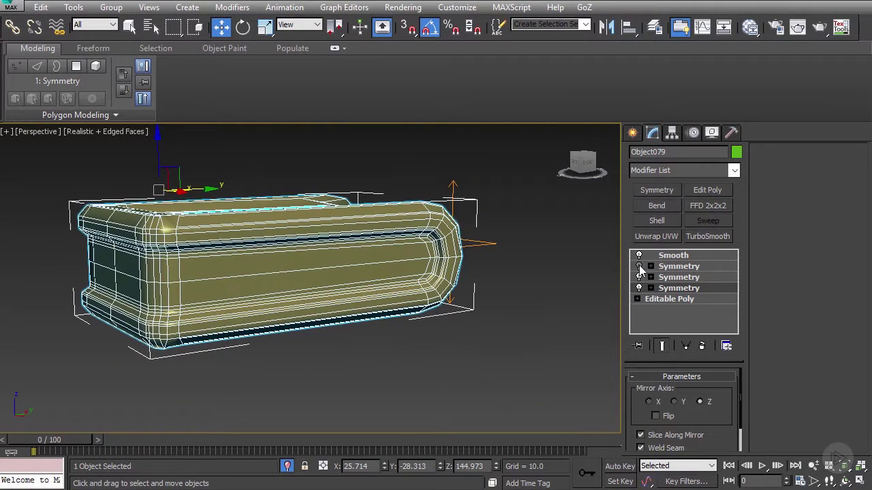
{"action": "left_click", "coordinate": [639, 267]}
{"action": "left_click", "coordinate": [639, 267]}
{"action": "left_click", "coordinate": [639, 277]}
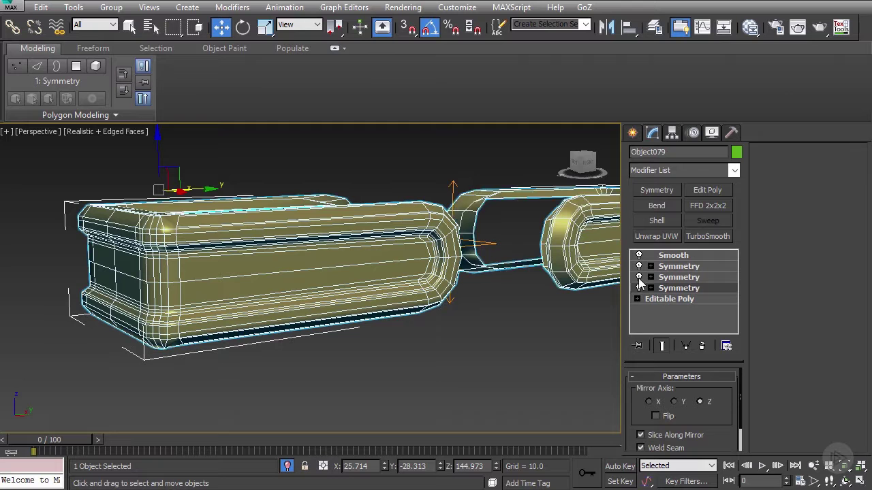
{"action": "left_click", "coordinate": [639, 277]}
{"action": "left_click", "coordinate": [639, 277]}
{"action": "left_click", "coordinate": [640, 278]}
{"action": "left_click", "coordinate": [638, 278]}
{"action": "middle_click_drag", "start_coordinate": [284, 266], "coordinate": [151, 264], "text": "alt"}
{"action": "left_click", "coordinate": [638, 267]}
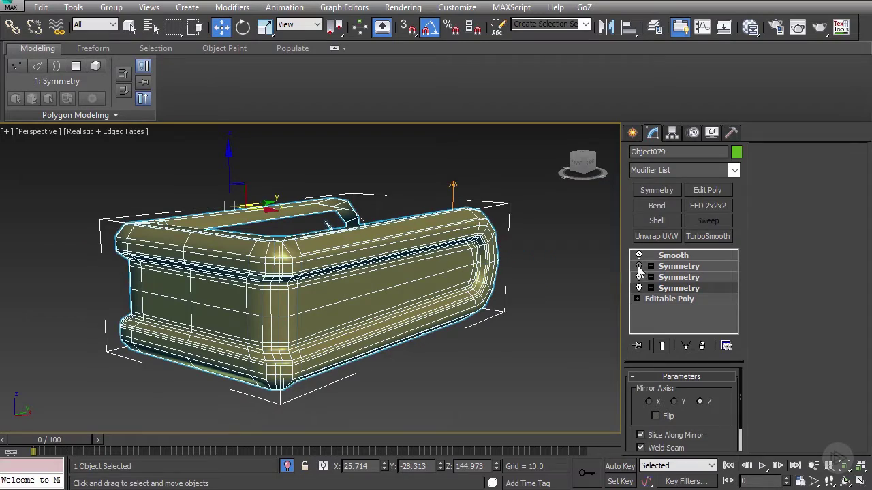
{"action": "left_click", "coordinate": [639, 267]}
Enter edge editing on the clasp's base Editable Poly level, with its rounded end in close view
{"action": "left_click", "coordinate": [674, 300]}
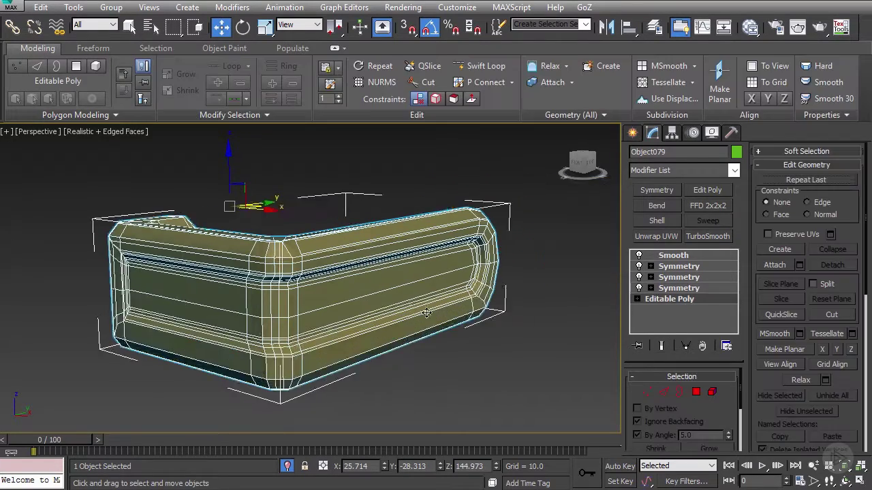
{"action": "middle_click_drag", "start_coordinate": [381, 300], "coordinate": [447, 263], "text": "alt"}
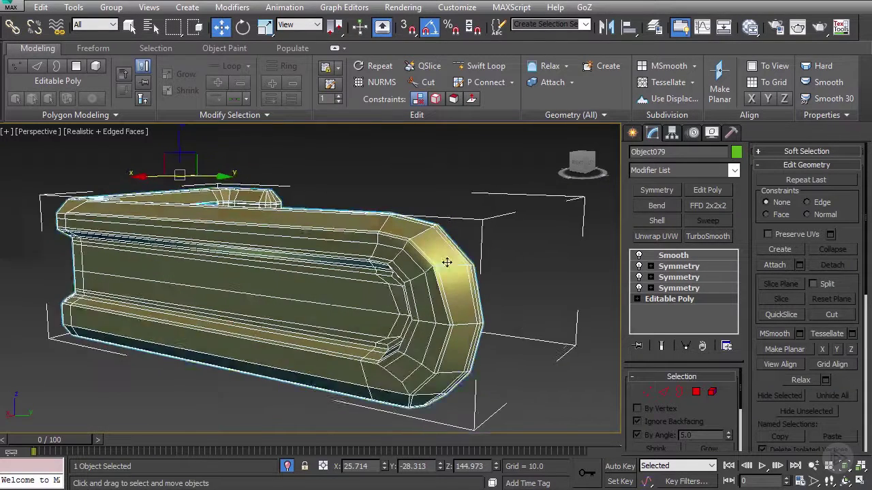
{"action": "scroll", "coordinate": [432, 267], "scroll_direction": "up", "scroll_amount": 1}
{"action": "scroll", "coordinate": [492, 224], "scroll_direction": "down", "scroll_amount": 2}
{"action": "mouse_move", "coordinate": [511, 223]}
{"action": "middle_mouse_down", "text": "alt"}
{"action": "mouse_move", "coordinate": [519, 229]}
{"action": "mouse_move", "coordinate": [496, 217]}
{"action": "middle_mouse_up", "text": "alt"}
{"action": "scroll", "coordinate": [516, 226], "scroll_direction": "down", "scroll_amount": 1}
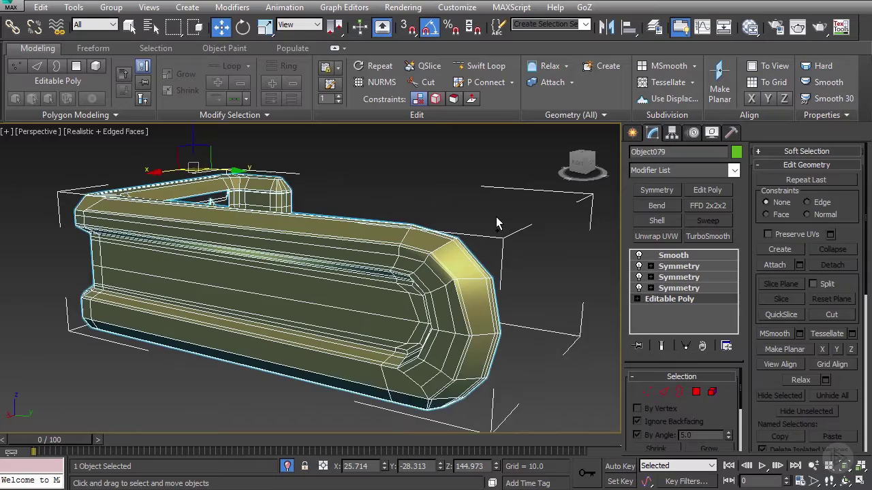
{"action": "scroll", "coordinate": [496, 217], "scroll_direction": "up", "scroll_amount": 1}
{"action": "key", "text": "2"}
{"action": "key", "text": "2"}
{"action": "scroll", "coordinate": [407, 249], "scroll_direction": "up", "scroll_amount": 4}
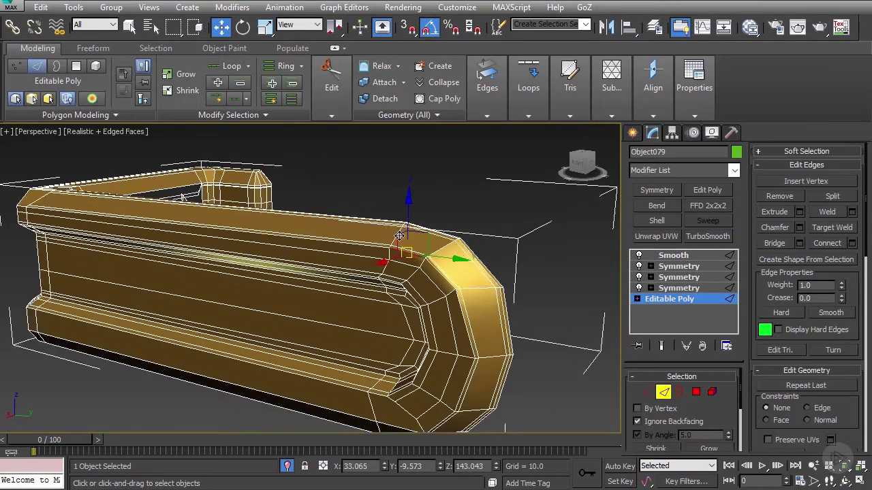
Select the support edge loop along the outer rim of the rounded end and remove it with its vertices
{"action": "middle_click_drag", "start_coordinate": [407, 236], "coordinate": [443, 228]}
{"action": "key", "text": "ctrl+z"}
{"action": "left_click", "coordinate": [423, 216]}
{"action": "left_click", "coordinate": [452, 227]}
{"action": "double_click", "coordinate": [444, 213]}
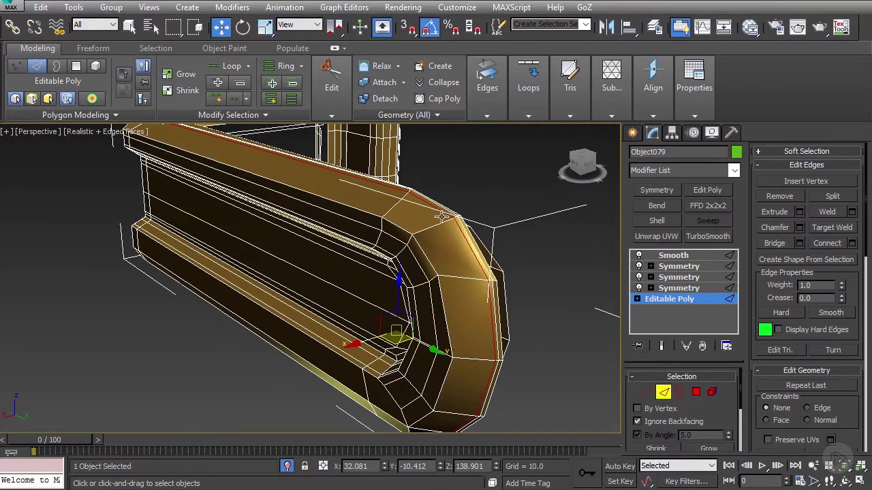
{"action": "key", "text": "ctrl+BackSpace"}
Remove the remaining support edge loops around the rounded end, from the outer rim inward to the recess border
{"action": "middle_click_drag", "start_coordinate": [424, 217], "coordinate": [434, 258], "text": "alt"}
{"action": "double_click", "coordinate": [442, 199]}
{"action": "left_click", "coordinate": [394, 200]}
{"action": "double_click", "coordinate": [442, 198]}
{"action": "left_click", "coordinate": [432, 212]}
{"action": "left_click", "coordinate": [419, 247]}
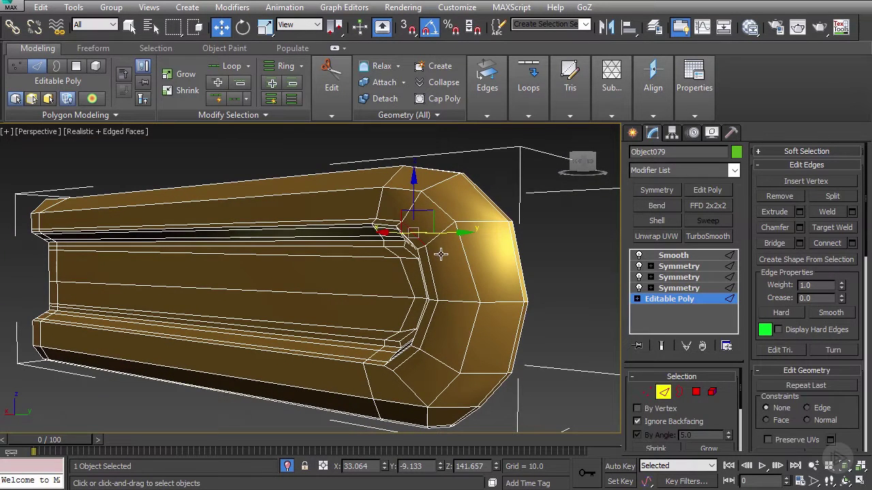
{"action": "double_click", "coordinate": [432, 255]}
{"action": "mouse_move", "coordinate": [434, 258]}
{"action": "middle_mouse_down", "text": "alt"}
{"action": "mouse_move", "coordinate": [444, 244]}
{"action": "mouse_move", "coordinate": [442, 254]}
{"action": "mouse_move", "coordinate": [431, 249]}
{"action": "middle_mouse_up", "text": "alt"}
{"action": "key", "text": "ctrl+BackSpace"}
{"action": "scroll", "coordinate": [450, 238], "scroll_direction": "down", "scroll_amount": 1}
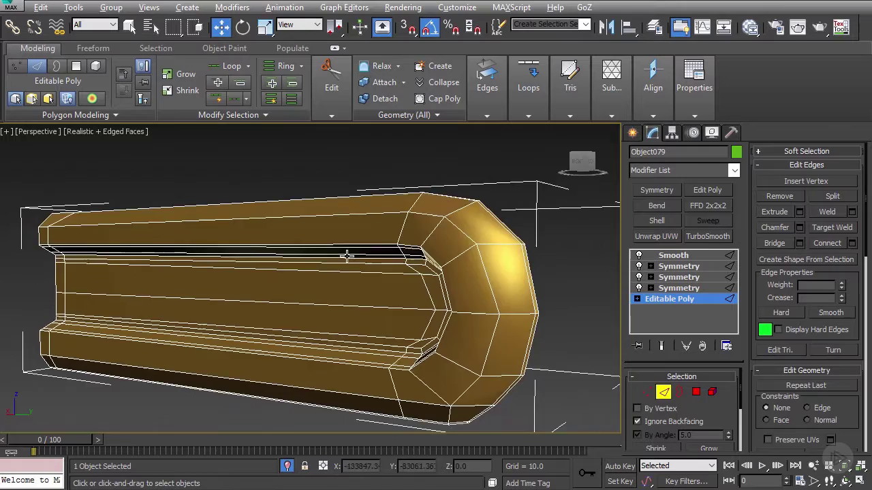
Remove two more support edge loops running along the long side of the clasp's recessed panel
{"action": "middle_click_drag", "start_coordinate": [346, 255], "coordinate": [314, 250], "text": "alt"}
{"action": "double_click", "coordinate": [218, 250]}
{"action": "key", "text": "ctrl+BackSpace"}
{"action": "double_click", "coordinate": [299, 238]}
{"action": "key", "text": "ctrl+BackSpace"}
Try to remove the full vertical support edge loops at the clasp's corner, and undo the removal
{"action": "key", "text": "alt"}
{"action": "left_click", "coordinate": [335, 226]}
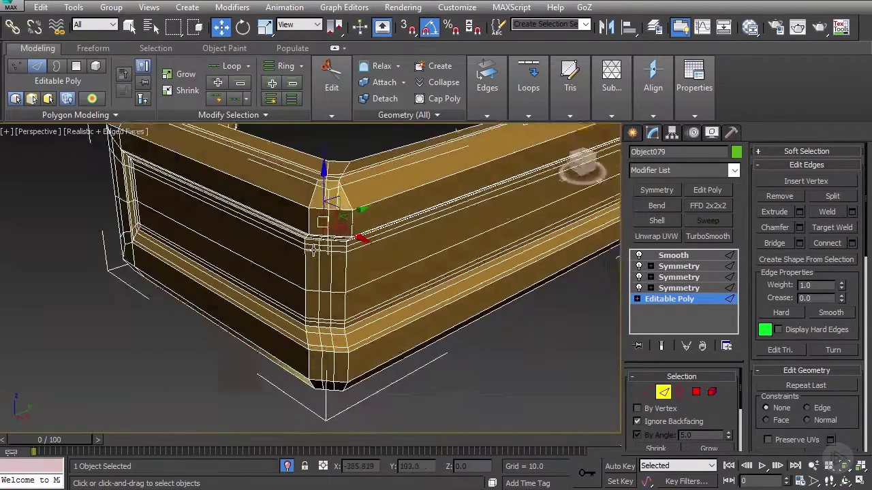
{"action": "double_click", "coordinate": [329, 254]}
{"action": "key", "text": "ctrl+BackSpace"}
{"action": "middle_click_drag", "start_coordinate": [359, 228], "coordinate": [358, 253], "text": "alt"}
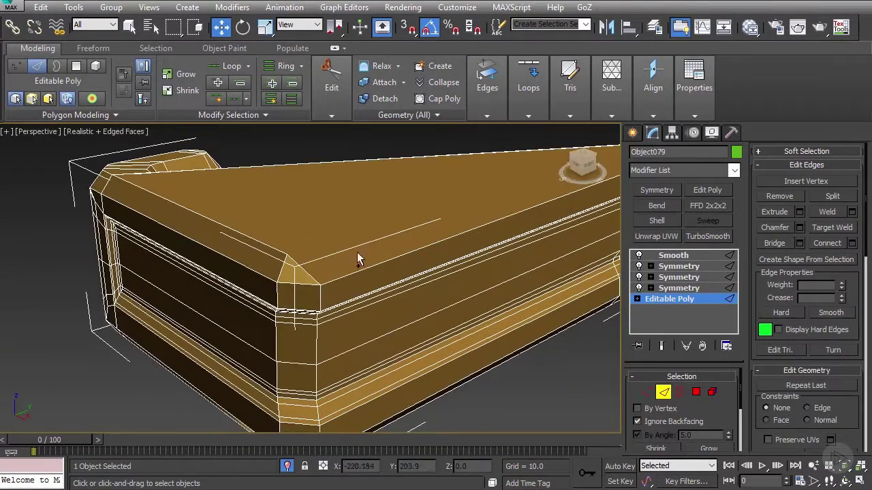
{"action": "key", "text": "ctrl+z"}
Deselect the inner rim edges of the selected vertical corner loops and try removing the remaining edges
{"action": "middle_click_drag", "start_coordinate": [334, 227], "coordinate": [235, 330], "text": "alt"}
{"action": "left_click", "coordinate": [247, 336], "text": "alt"}
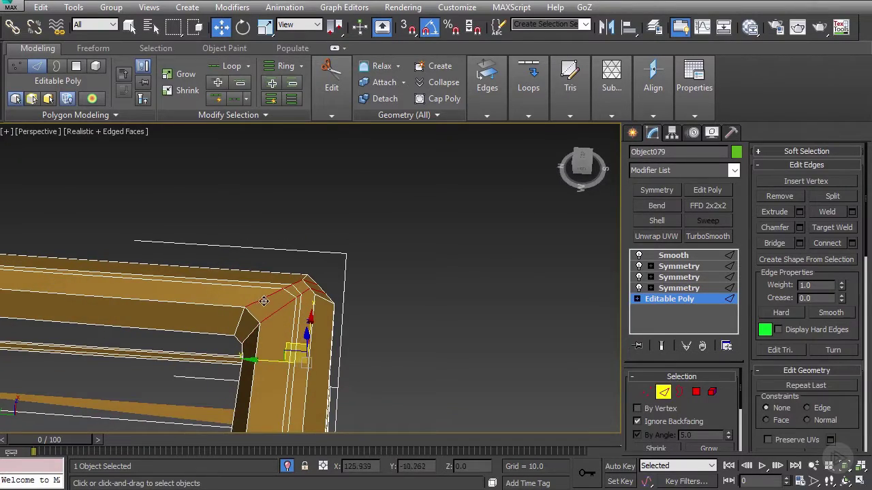
{"action": "left_click", "coordinate": [266, 297], "text": "alt"}
{"action": "left_click", "coordinate": [277, 311], "text": "alt"}
{"action": "middle_click_drag", "start_coordinate": [280, 307], "coordinate": [239, 271], "text": "alt"}
{"action": "middle_click_drag", "start_coordinate": [321, 240], "coordinate": [314, 254], "text": "alt"}
{"action": "scroll", "coordinate": [310, 253], "scroll_direction": "up", "scroll_amount": 5}
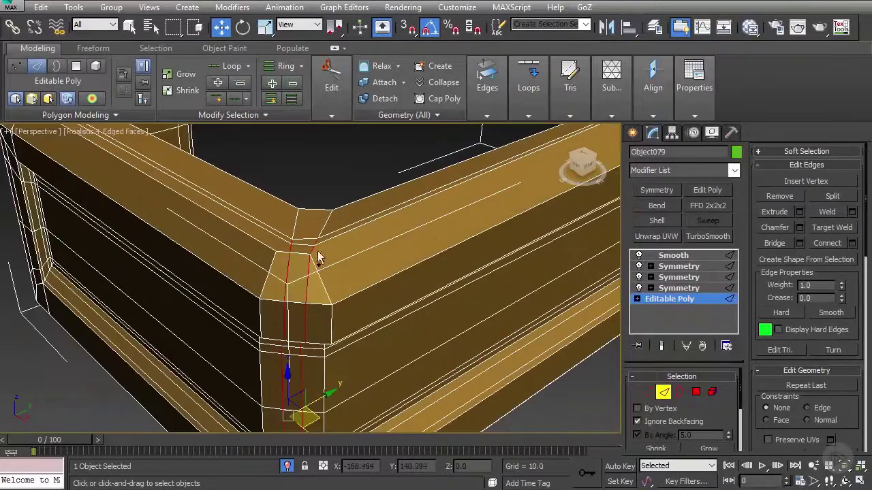
{"action": "left_click", "coordinate": [331, 251]}
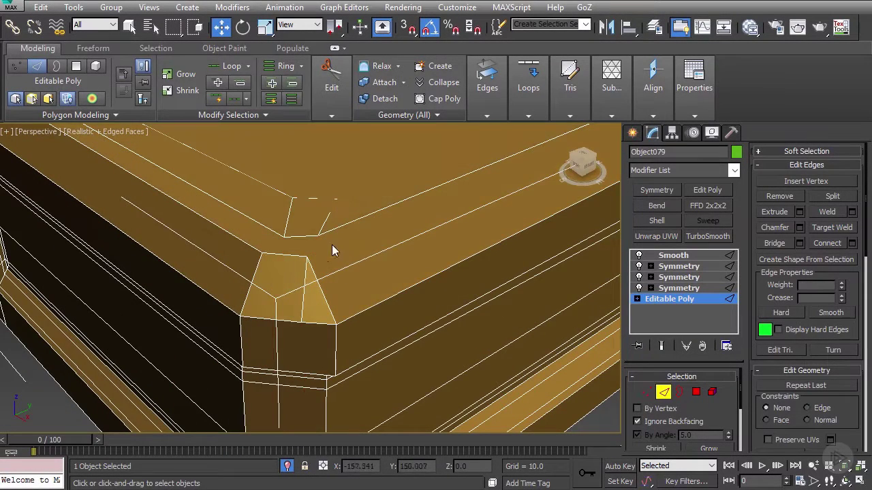
Exclude the edges crossing the corner's top rim from the selection and remove the vertical support edges at the corner
{"action": "left_click", "coordinate": [311, 247]}
{"action": "double_click", "coordinate": [315, 241]}
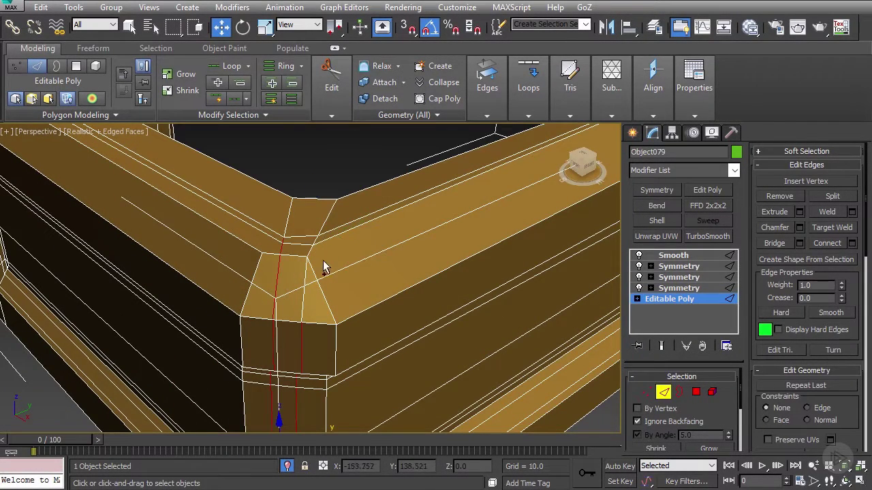
{"action": "left_click", "coordinate": [323, 261]}
{"action": "double_click", "coordinate": [285, 245]}
{"action": "scroll", "coordinate": [310, 224], "scroll_direction": "down", "scroll_amount": 3}
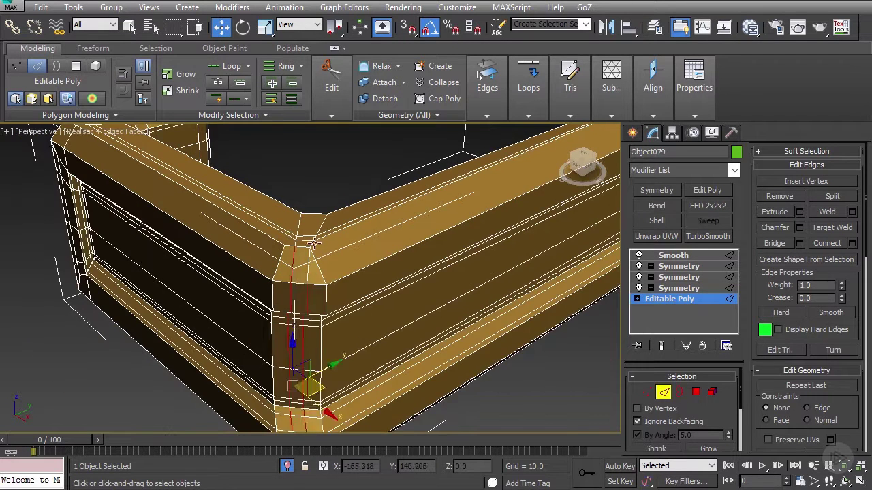
{"action": "left_click", "coordinate": [312, 247]}
{"action": "scroll", "coordinate": [306, 264], "scroll_direction": "up", "scroll_amount": 2}
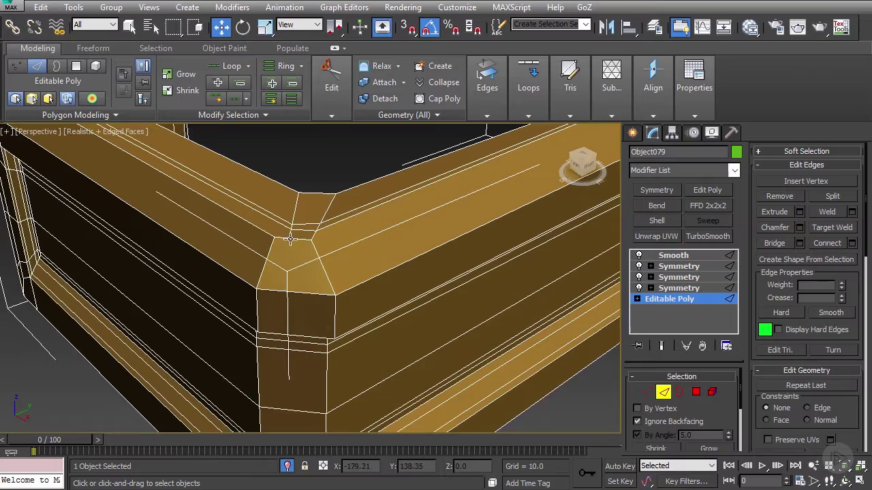
{"action": "mouse_move", "coordinate": [297, 233]}
{"action": "middle_mouse_down", "text": "alt"}
{"action": "mouse_move", "coordinate": [337, 241]}
{"action": "mouse_move", "coordinate": [310, 234]}
{"action": "middle_mouse_up", "text": "alt"}
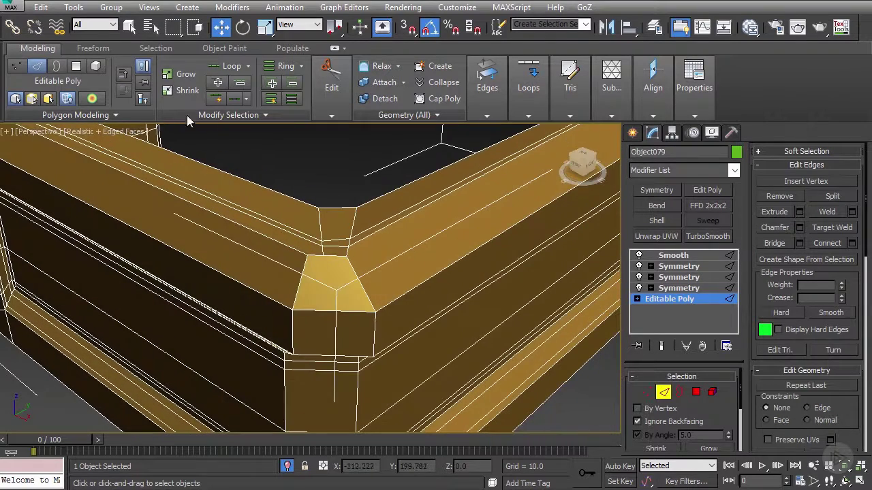
Activate PolyDraw's Optimize and remove the support edge loops along the clasp's top inner rim near the corner
{"action": "left_click", "coordinate": [101, 48]}
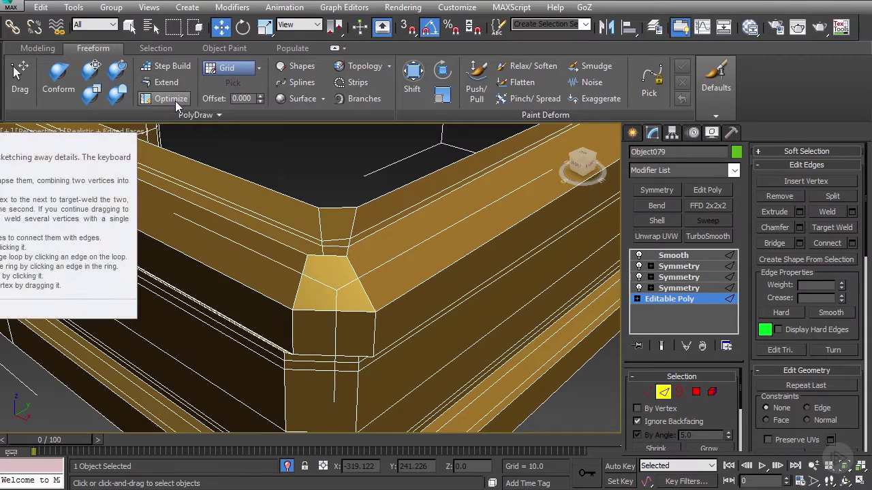
{"action": "middle_click_drag", "start_coordinate": [293, 240], "coordinate": [300, 267]}
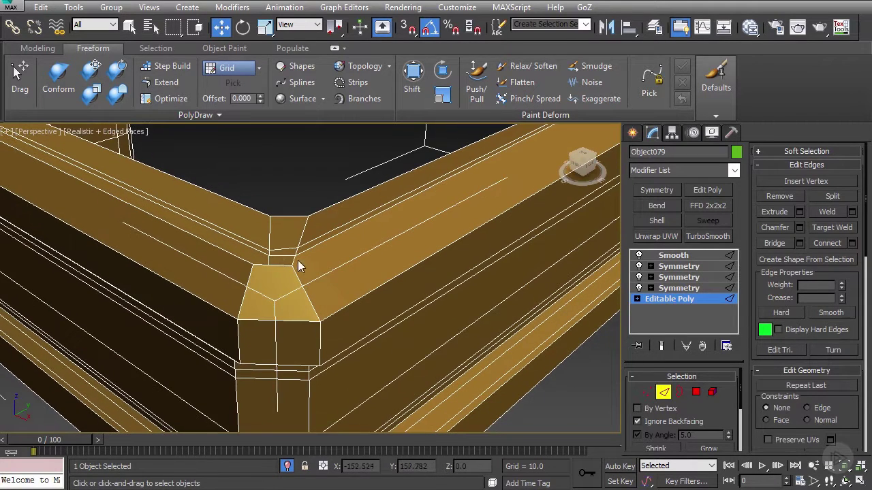
{"action": "key", "text": "o"}
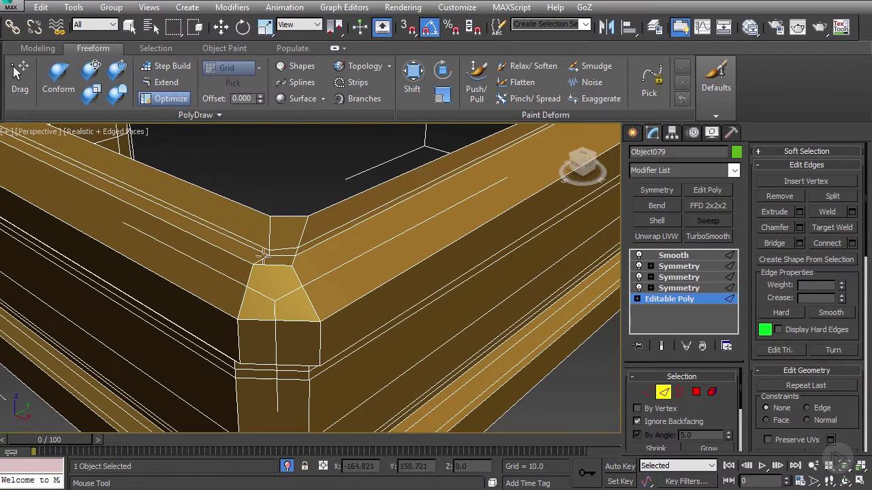
{"action": "scroll", "coordinate": [288, 253], "scroll_direction": "down", "scroll_amount": 3}
{"action": "middle_click_drag", "start_coordinate": [278, 260], "coordinate": [388, 312], "text": "alt"}
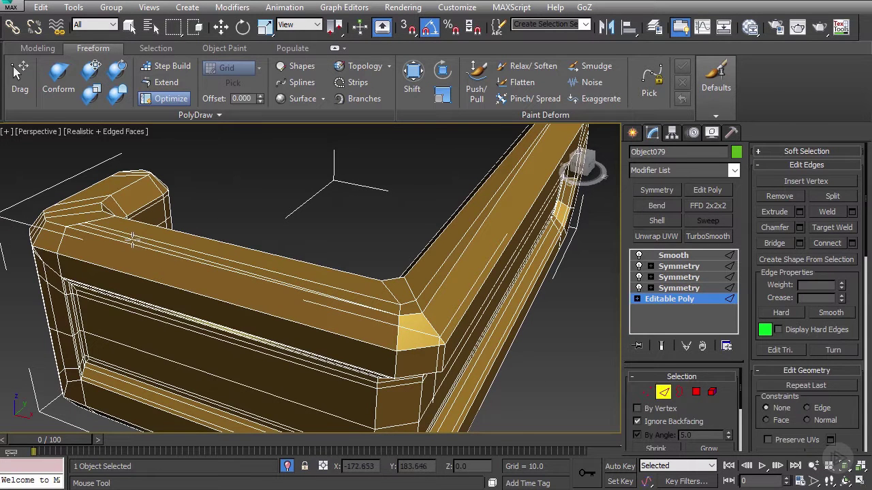
{"action": "middle_click_drag", "start_coordinate": [137, 241], "coordinate": [155, 247], "text": "alt"}
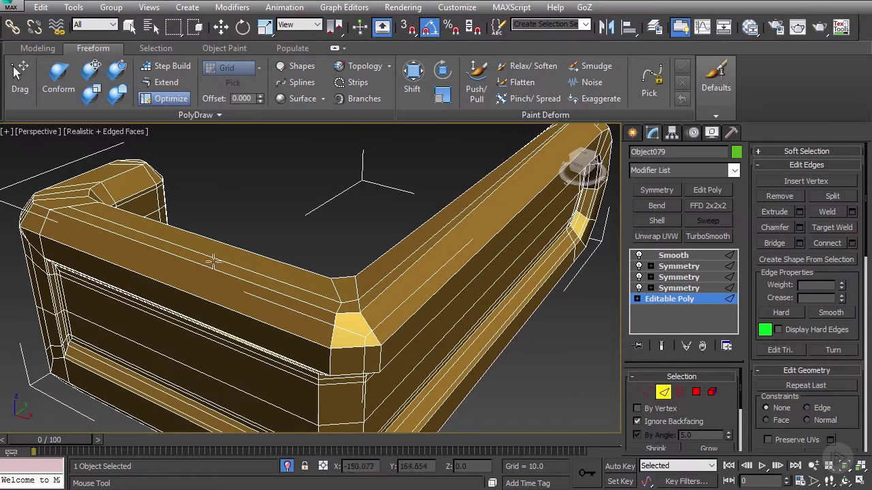
{"action": "middle_click_drag", "start_coordinate": [351, 300], "coordinate": [331, 306]}
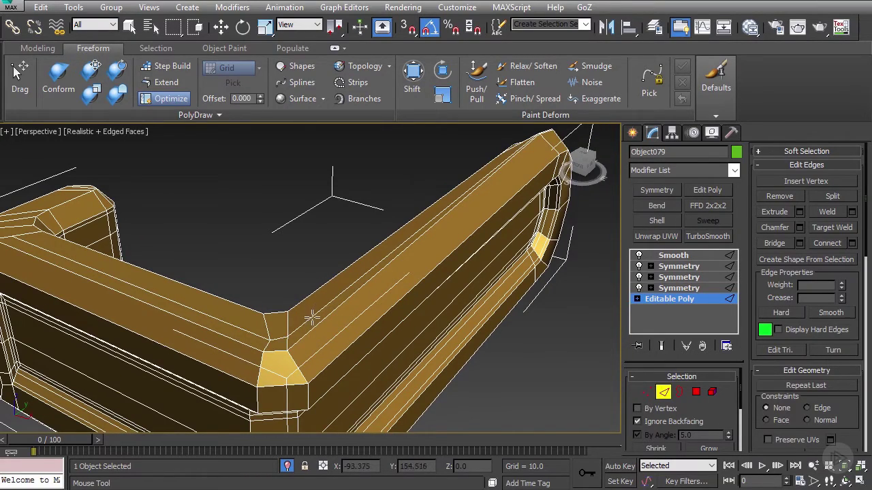
Remove the support edge loop below the recess's upper groove, then try removing the lower one and undo that
{"action": "scroll", "coordinate": [310, 319], "scroll_direction": "down", "scroll_amount": 2}
{"action": "middle_click_drag", "start_coordinate": [307, 321], "coordinate": [443, 196], "text": "alt"}
{"action": "scroll", "coordinate": [384, 231], "scroll_direction": "up", "scroll_amount": 3}
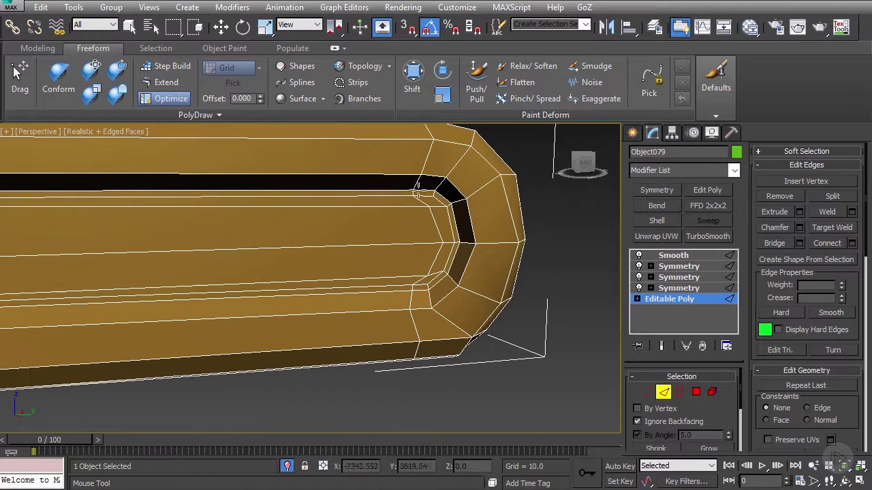
{"action": "middle_click_drag", "start_coordinate": [426, 201], "coordinate": [407, 186]}
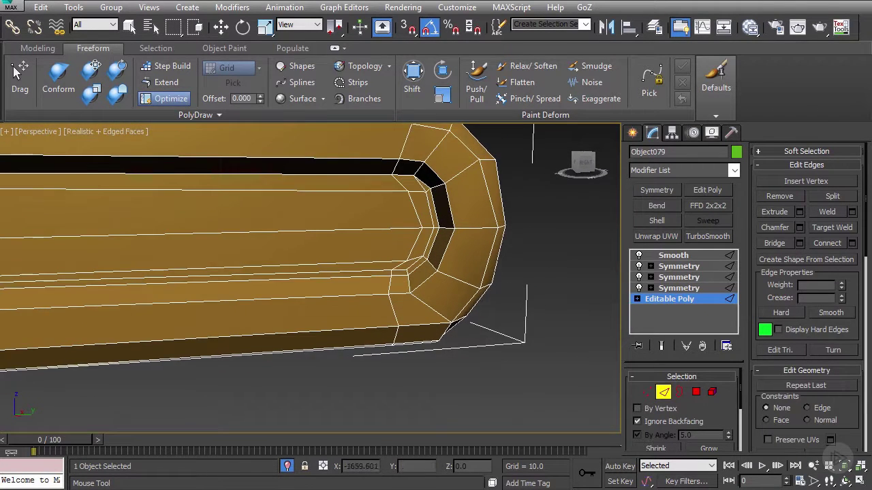
{"action": "scroll", "coordinate": [413, 228], "scroll_direction": "up", "scroll_amount": 2}
{"action": "left_click", "coordinate": [383, 270], "text": "ctrl+shift"}
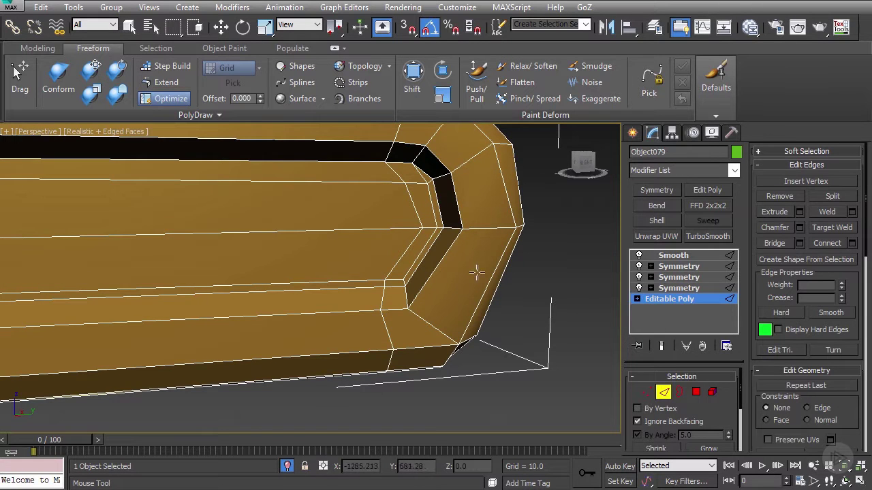
{"action": "left_click", "coordinate": [440, 283]}
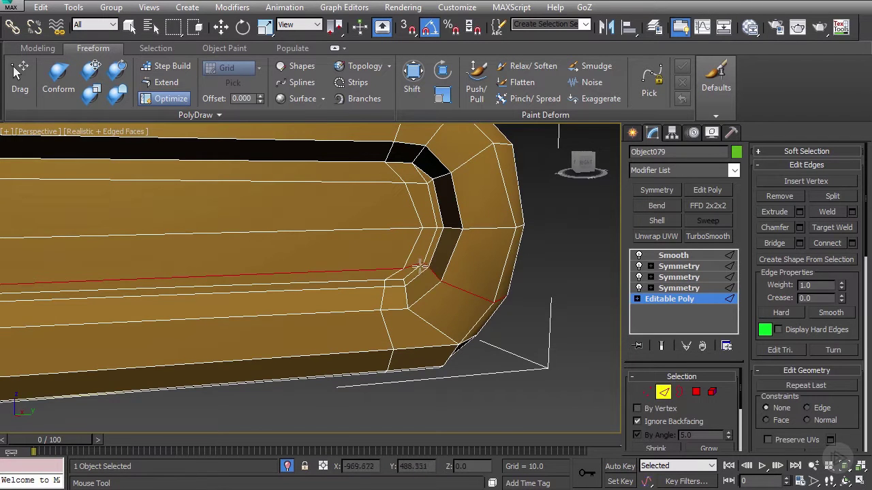
Collapse the support vertices at the lower rounded corner of the recess onto the neighbouring rim vertices
{"action": "scroll", "coordinate": [427, 260], "scroll_direction": "up", "scroll_amount": 1}
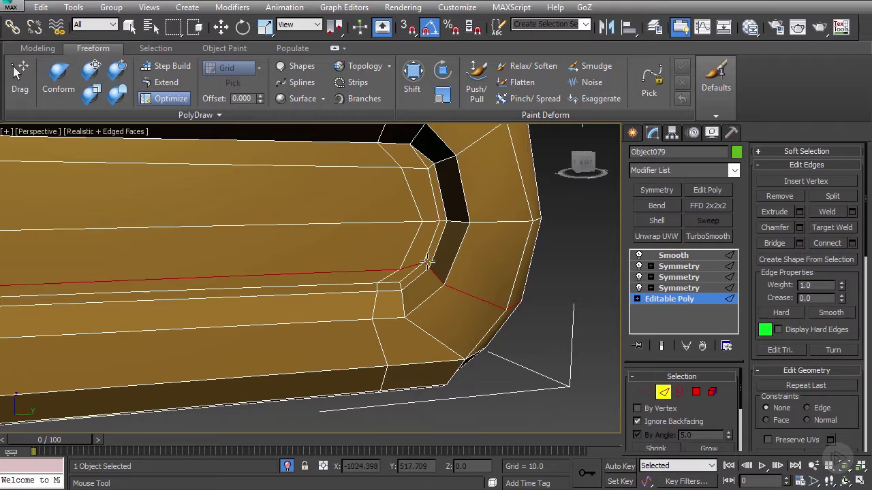
{"action": "left_click", "coordinate": [407, 292]}
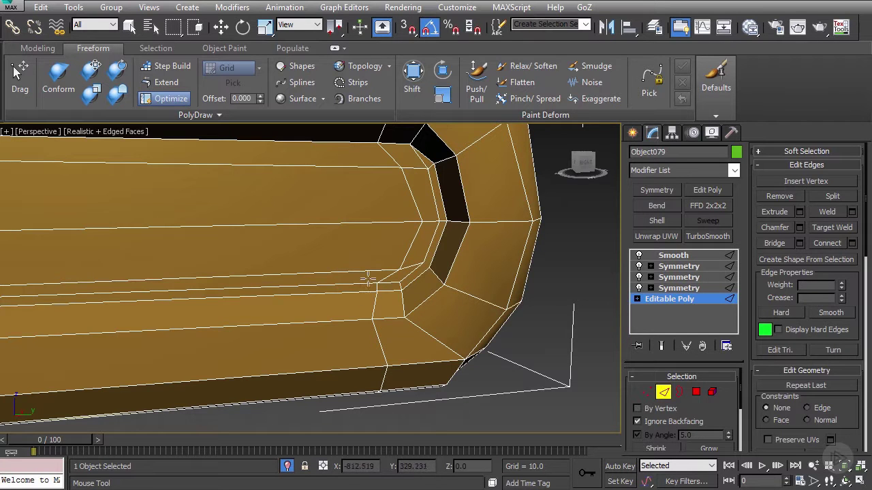
{"action": "scroll", "coordinate": [371, 272], "scroll_direction": "down", "scroll_amount": 2}
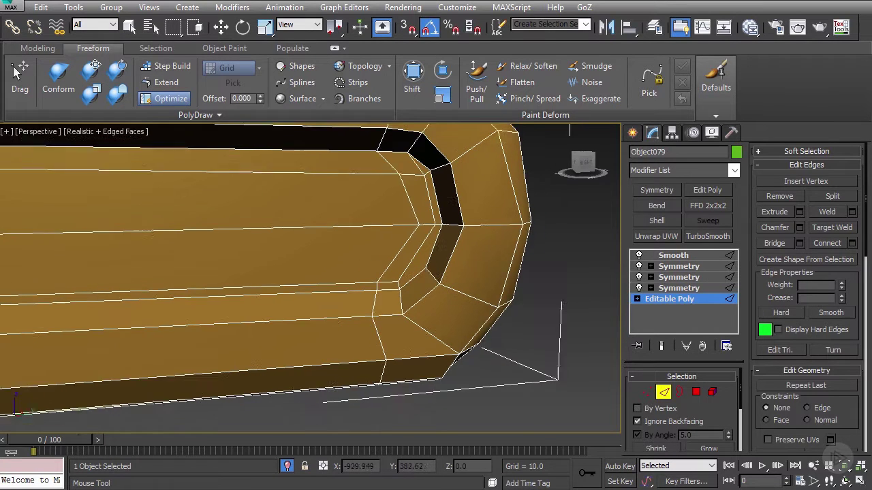
{"action": "left_click", "coordinate": [396, 285]}
{"action": "left_click", "coordinate": [376, 282]}
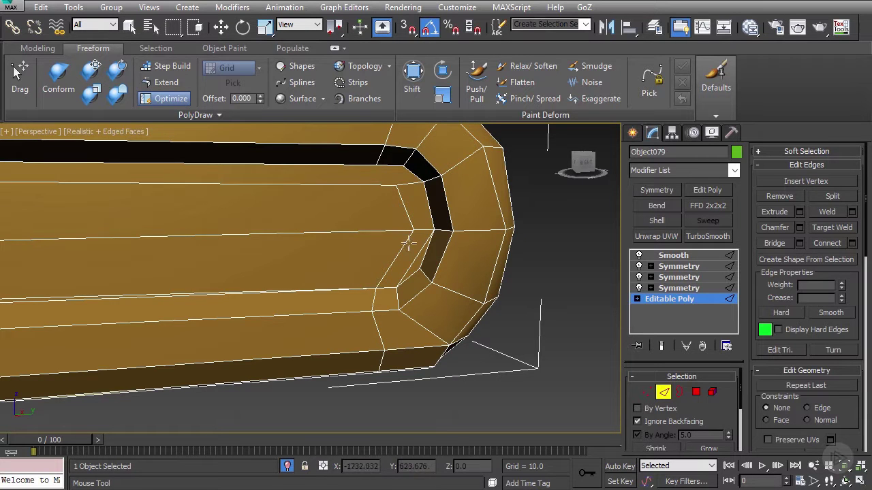
Try to weld the support vertices at the recess's upper rounded corner and check the clasp's inner side for wrongly affected edges
{"action": "middle_click_drag", "start_coordinate": [402, 208], "coordinate": [405, 190], "text": "alt"}
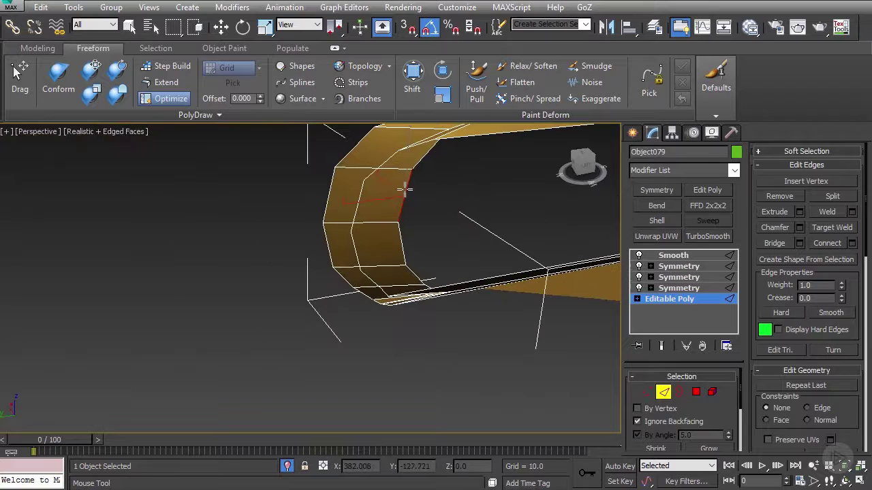
{"action": "left_click", "coordinate": [417, 194]}
{"action": "middle_click_drag", "start_coordinate": [415, 193], "coordinate": [545, 217], "text": "alt"}
{"action": "left_click", "coordinate": [458, 204]}
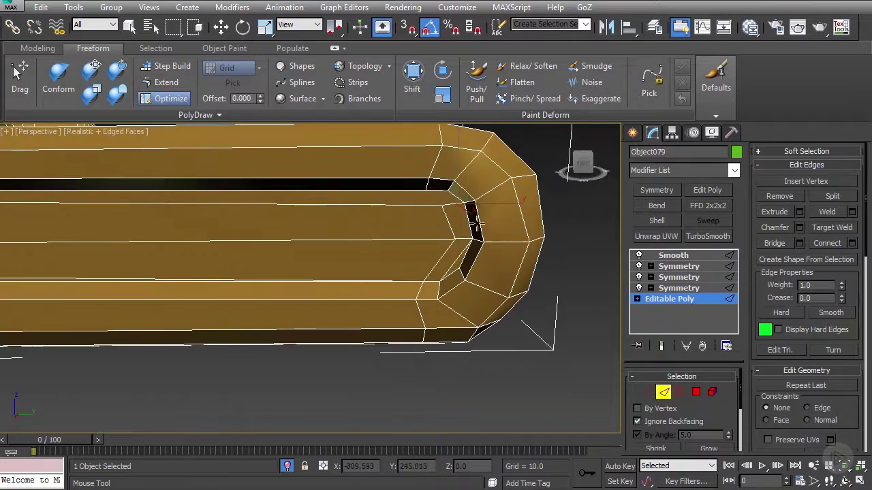
{"action": "middle_click_drag", "start_coordinate": [477, 221], "coordinate": [463, 233], "text": "alt"}
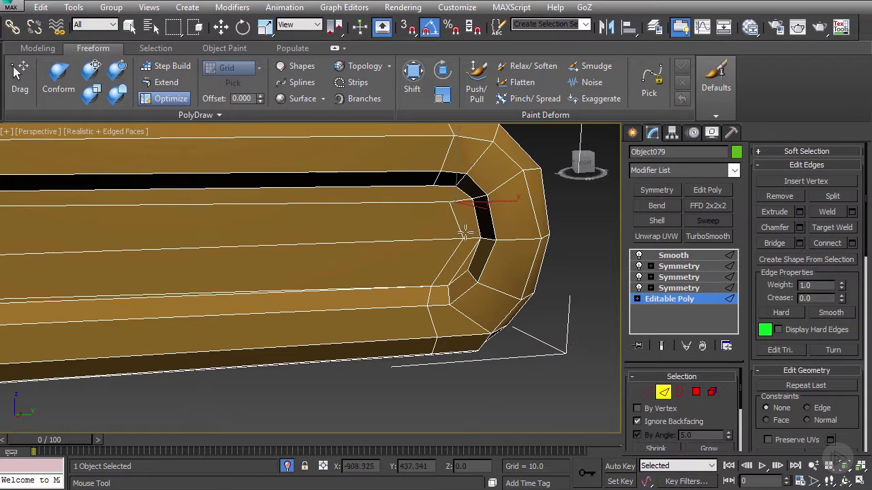
{"action": "middle_click_drag", "start_coordinate": [461, 199], "coordinate": [447, 222], "text": "alt"}
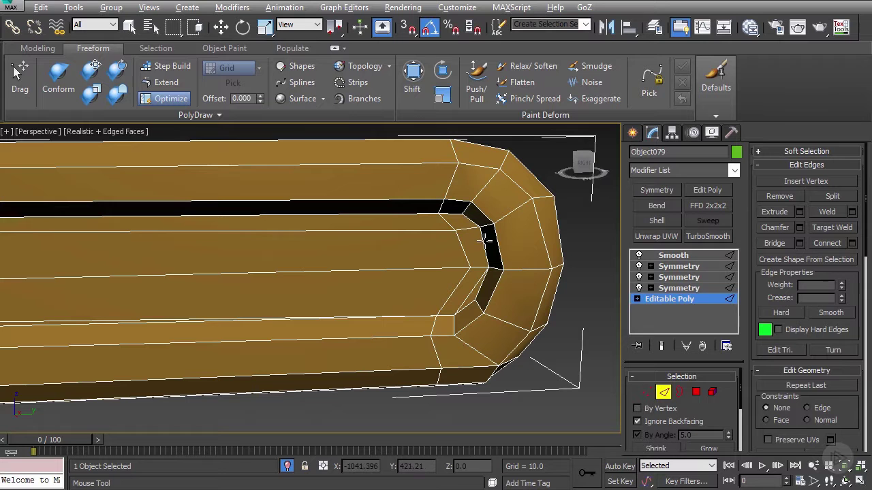
{"action": "key", "text": "alt"}
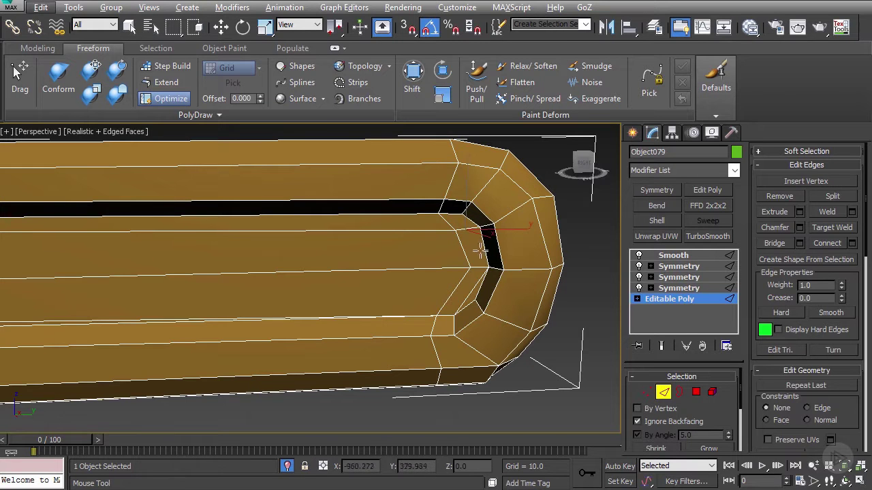
{"action": "middle_click_drag", "start_coordinate": [480, 253], "coordinate": [465, 205], "text": "alt"}
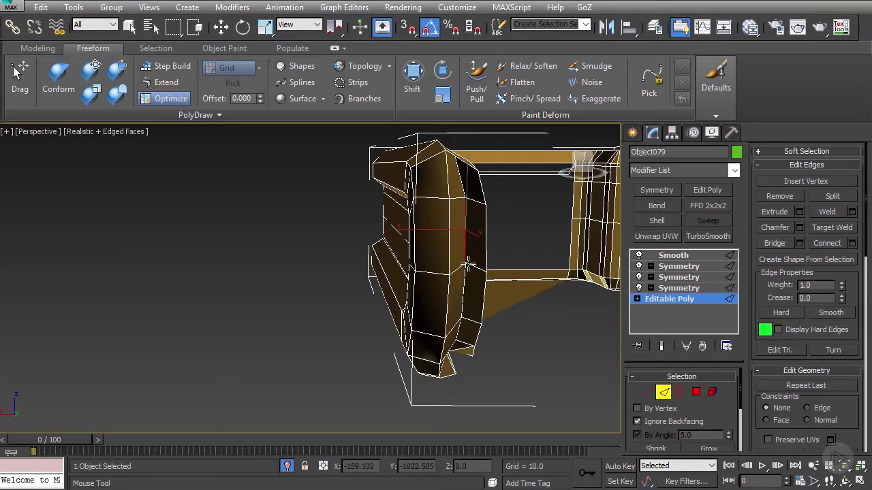
{"action": "middle_click_drag", "start_coordinate": [384, 300], "coordinate": [511, 262], "text": "alt"}
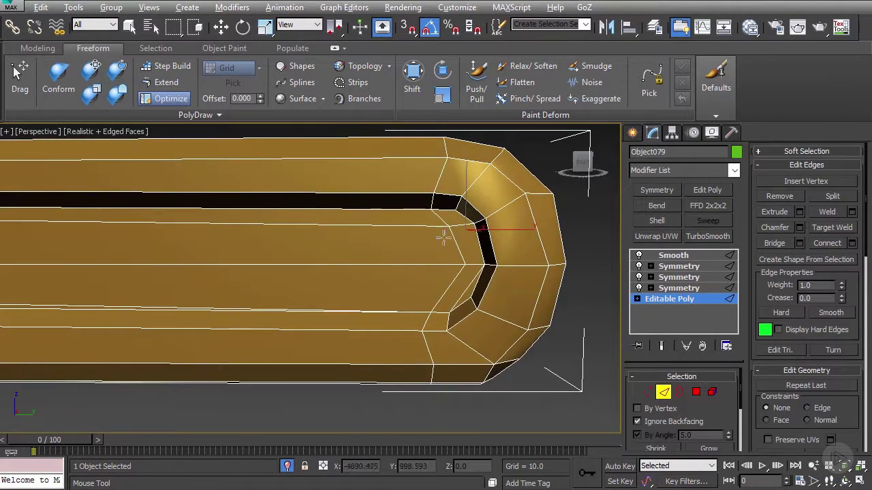
Collapse the remaining inner support vertices onto the recess rim around the rounded end and leave Optimize
{"action": "middle_click_drag", "start_coordinate": [444, 236], "coordinate": [460, 228], "text": "alt"}
{"action": "key", "text": "alt+x"}
{"action": "key", "text": "alt+x"}
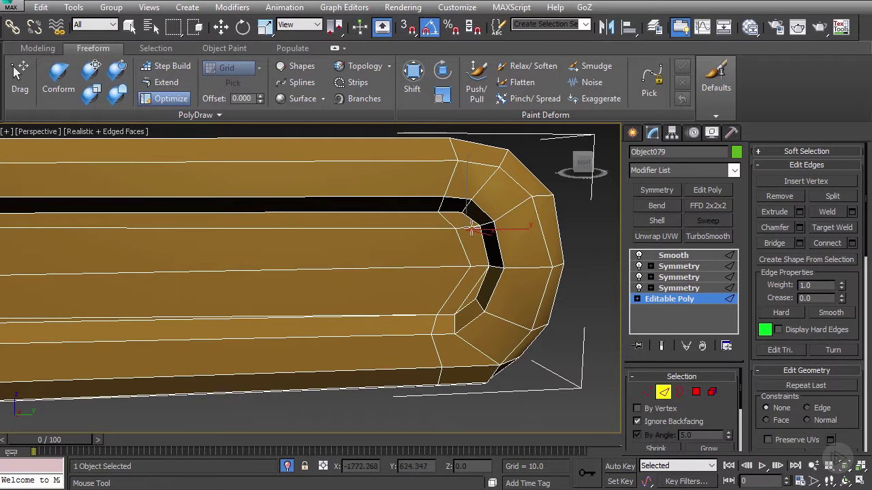
{"action": "middle_click_drag", "start_coordinate": [471, 282], "coordinate": [459, 254], "text": "alt"}
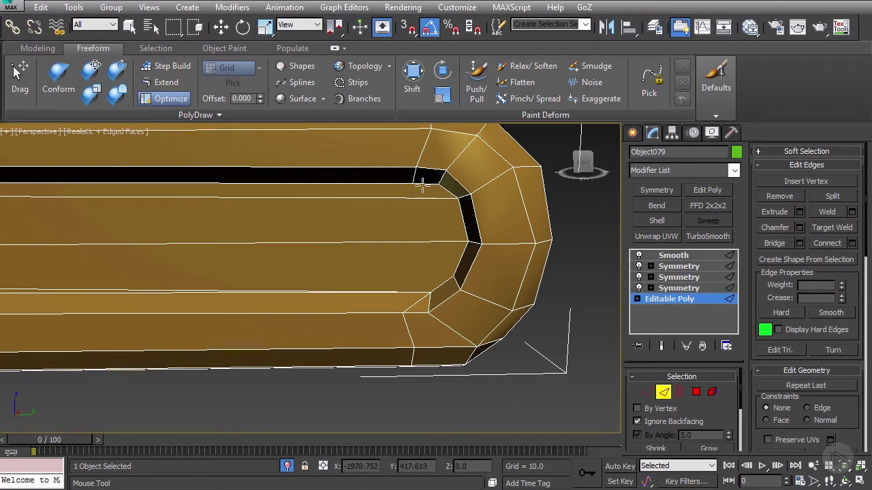
{"action": "key", "text": "w"}
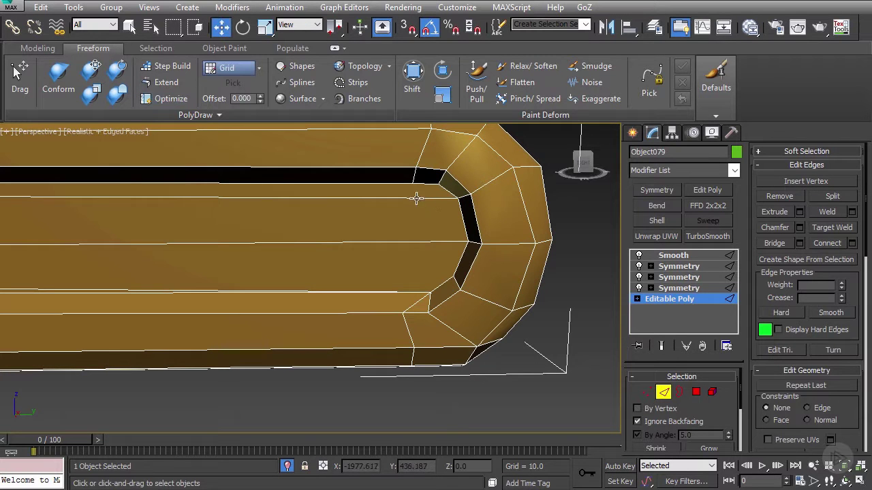
Use Paint Connect to add vertical edges across the recessed panel just before its rounded end
{"action": "left_click", "coordinate": [37, 48]}
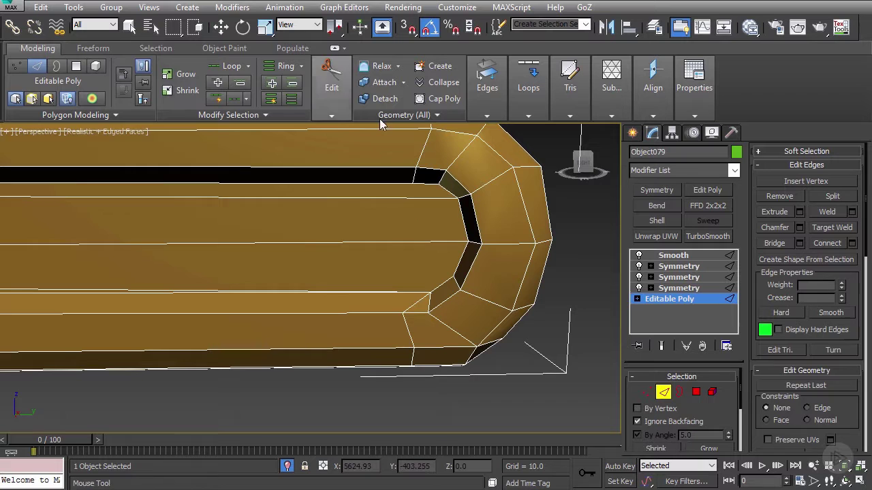
{"action": "left_click", "coordinate": [332, 115]}
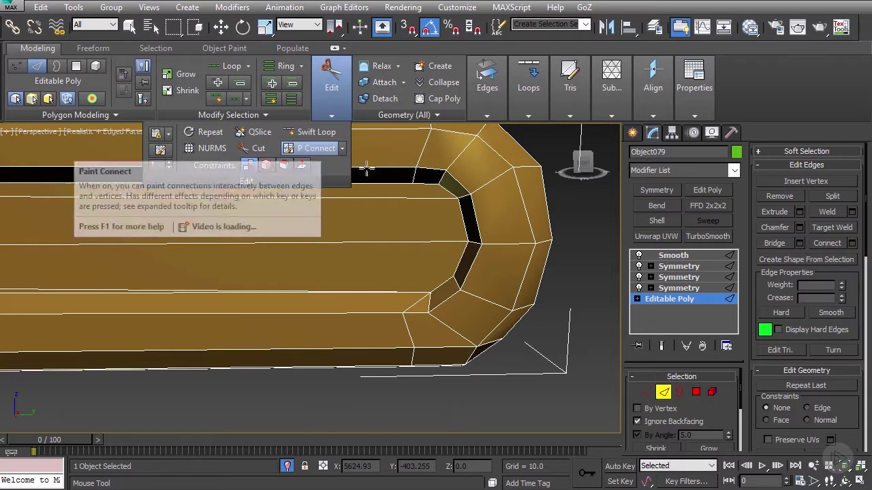
{"action": "left_click", "coordinate": [311, 149]}
{"action": "middle_click_drag", "start_coordinate": [435, 201], "coordinate": [434, 171], "text": "alt"}
{"action": "left_click_drag", "start_coordinate": [434, 171], "coordinate": [441, 193]}
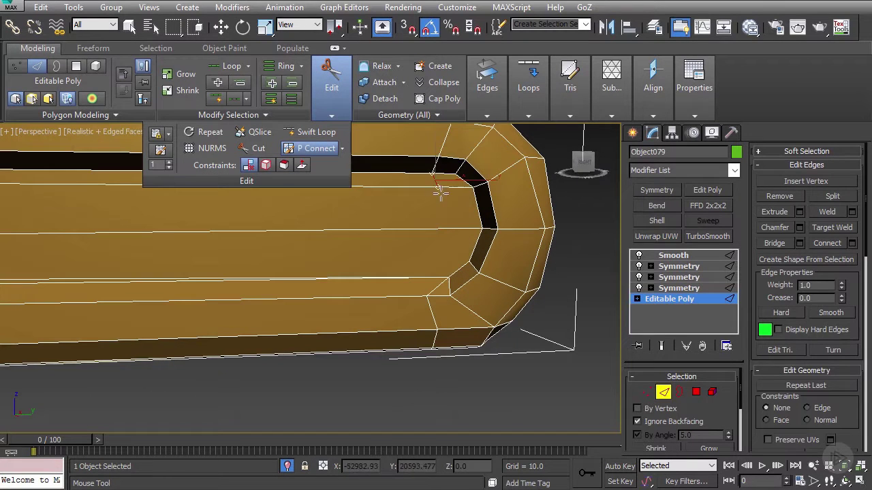
{"action": "left_click", "coordinate": [440, 230]}
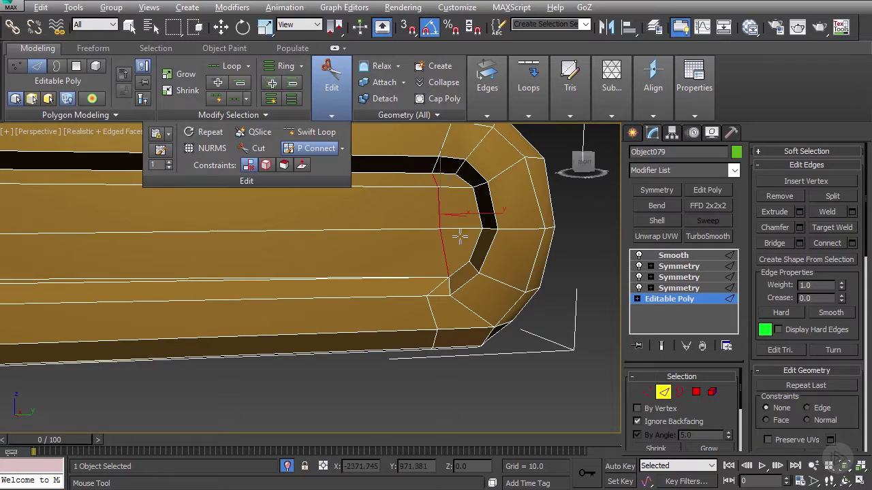
Weld the surplus vertices at the upper and lower corners of the rounded end into the adjacent rim vertices
{"action": "middle_click_drag", "start_coordinate": [459, 237], "coordinate": [439, 196], "text": "alt"}
{"action": "middle_click_drag", "start_coordinate": [440, 197], "coordinate": [480, 210]}
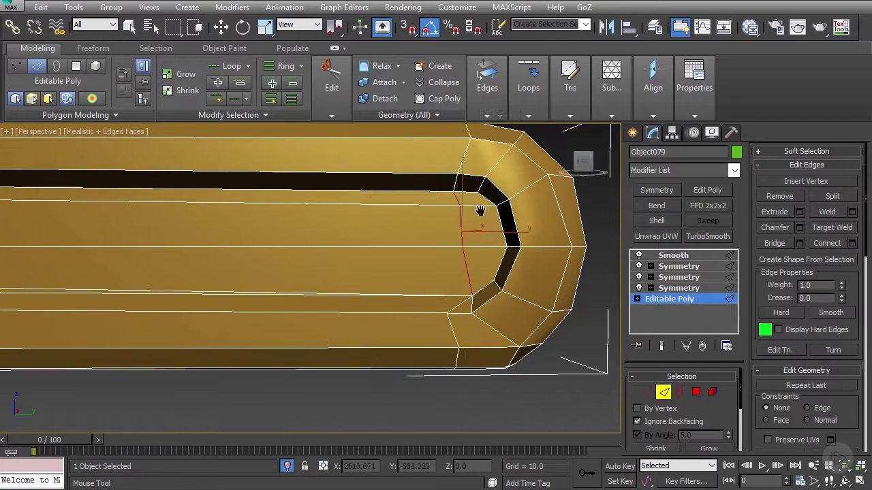
{"action": "scroll", "coordinate": [480, 211], "scroll_direction": "down", "scroll_amount": 3}
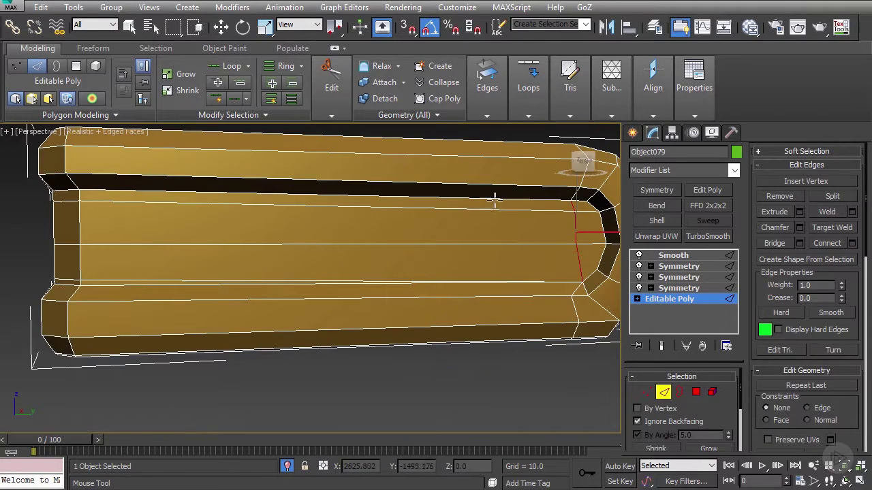
{"action": "middle_click_drag", "start_coordinate": [470, 220], "coordinate": [500, 213], "text": "alt"}
{"action": "scroll", "coordinate": [486, 214], "scroll_direction": "up", "scroll_amount": 2}
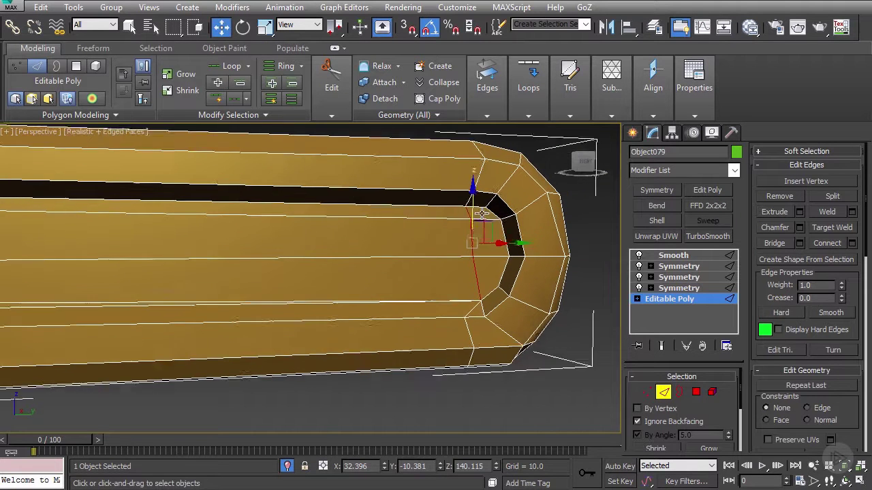
{"action": "left_click", "coordinate": [468, 207]}
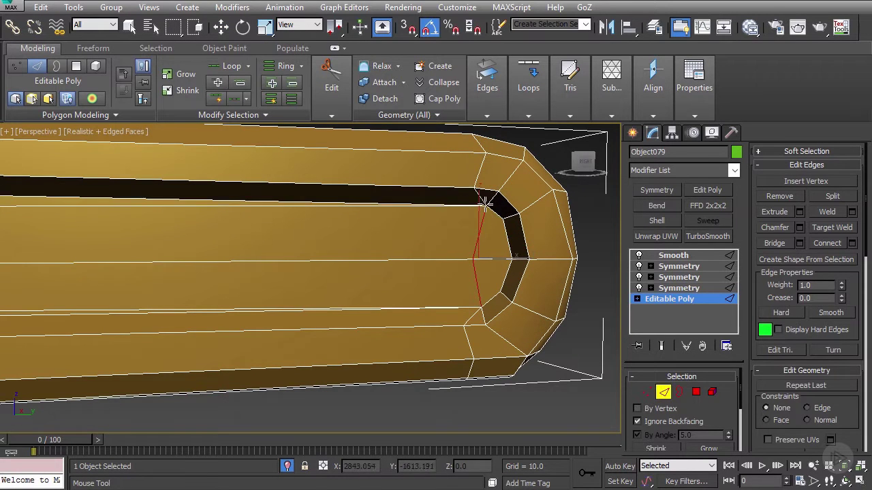
{"action": "middle_click_drag", "start_coordinate": [472, 192], "coordinate": [465, 245], "text": "alt"}
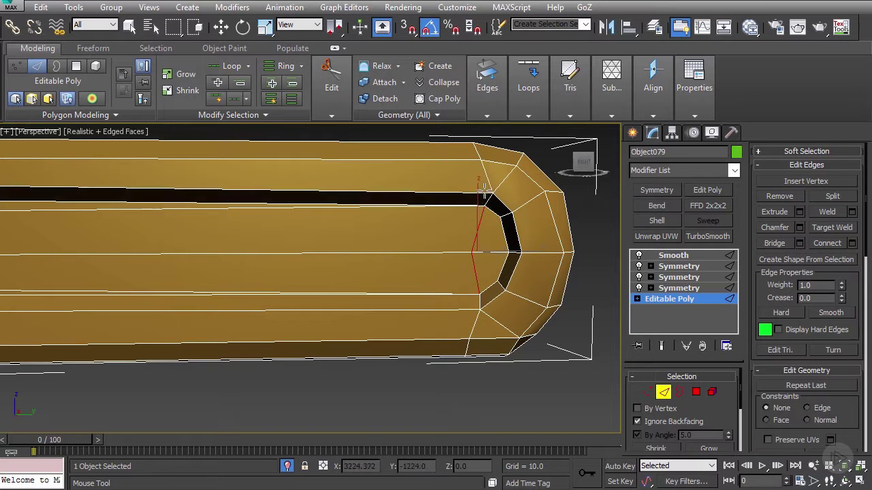
Inspect the clasp's recessed side panel, rounded end and outer corners from several angles for leftover support edges, and leave the active tool
{"action": "scroll", "coordinate": [459, 196], "scroll_direction": "down", "scroll_amount": 2}
{"action": "middle_click_drag", "start_coordinate": [301, 190], "coordinate": [477, 198]}
{"action": "middle_click_drag", "start_coordinate": [599, 175], "coordinate": [295, 222], "text": "alt"}
{"action": "scroll", "coordinate": [300, 204], "scroll_direction": "up", "scroll_amount": 2}
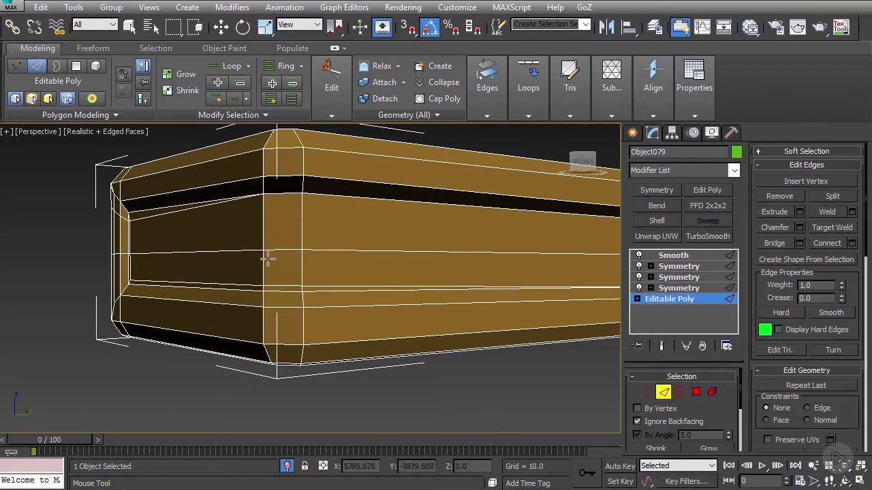
{"action": "middle_click_drag", "start_coordinate": [238, 226], "coordinate": [158, 191], "text": "alt"}
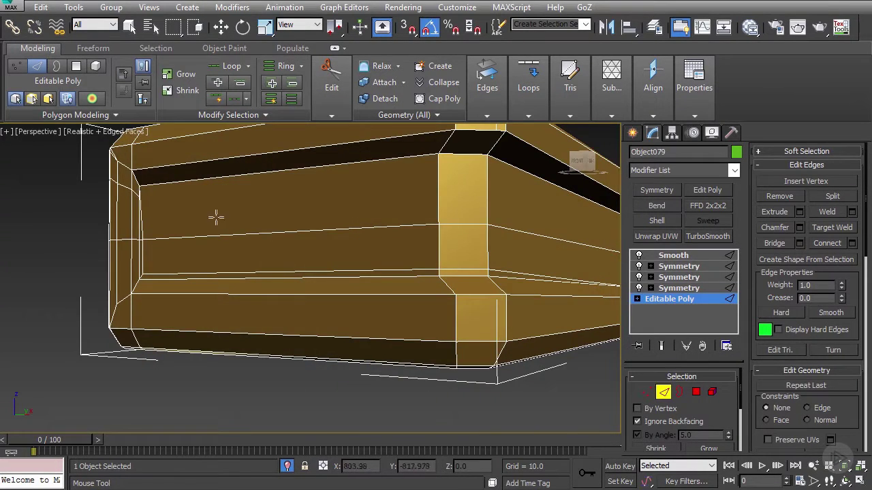
{"action": "middle_click_drag", "start_coordinate": [215, 216], "coordinate": [92, 298], "text": "alt"}
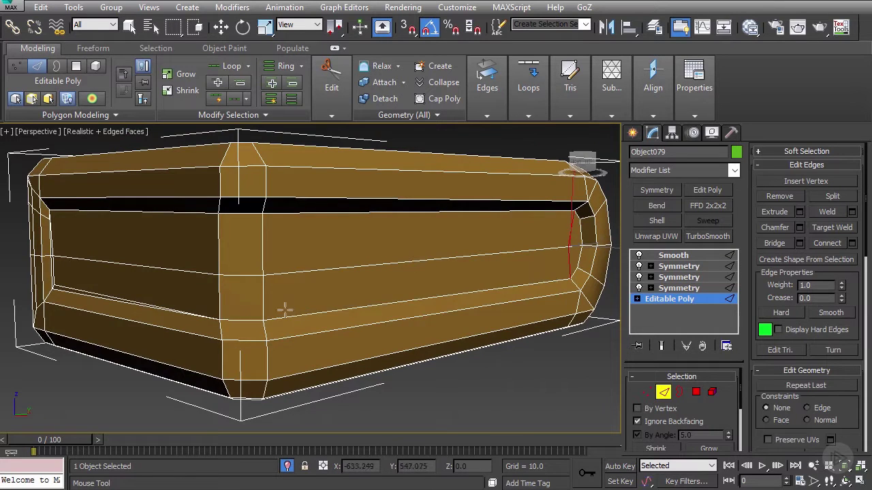
{"action": "middle_click_drag", "start_coordinate": [284, 307], "coordinate": [361, 251], "text": "alt"}
{"action": "middle_click_drag", "start_coordinate": [293, 271], "coordinate": [354, 261], "text": "alt"}
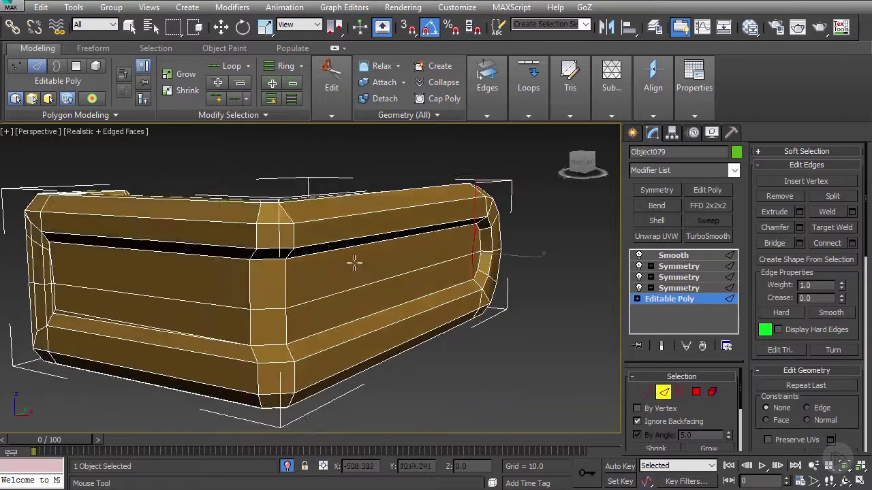
{"action": "middle_click_drag", "start_coordinate": [193, 299], "coordinate": [268, 277]}
{"action": "scroll", "coordinate": [205, 271], "scroll_direction": "up", "scroll_amount": 3}
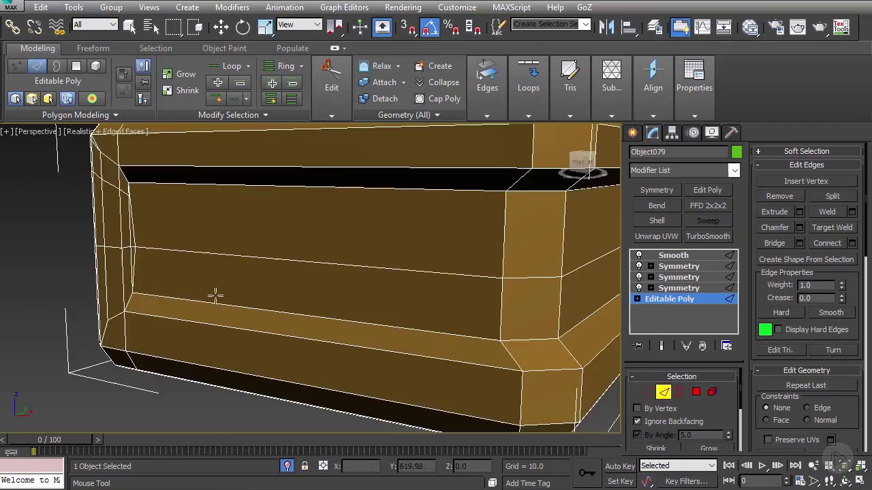
{"action": "middle_click_drag", "start_coordinate": [213, 295], "coordinate": [389, 205], "text": "alt"}
{"action": "key", "text": "w"}
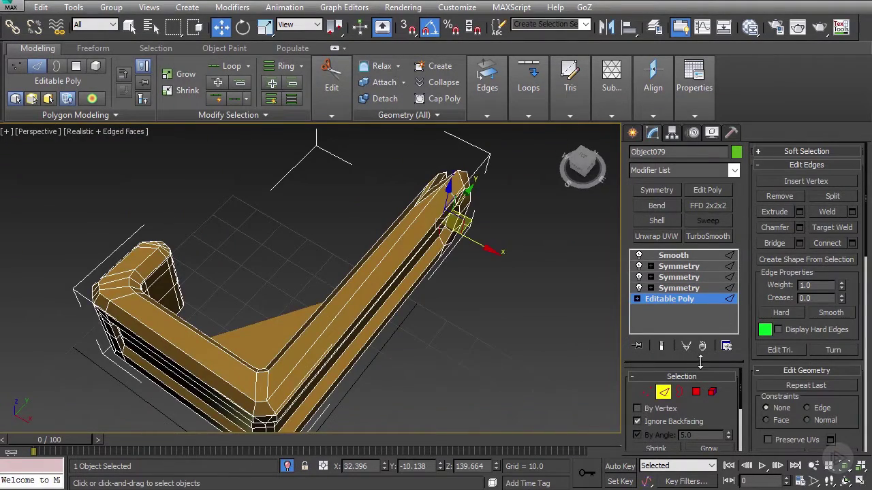
Select the inner strip polygons at the clasp's rounded end and check how the strip runs around the inside
{"action": "middle_click_drag", "start_coordinate": [343, 246], "coordinate": [702, 346], "text": "alt"}
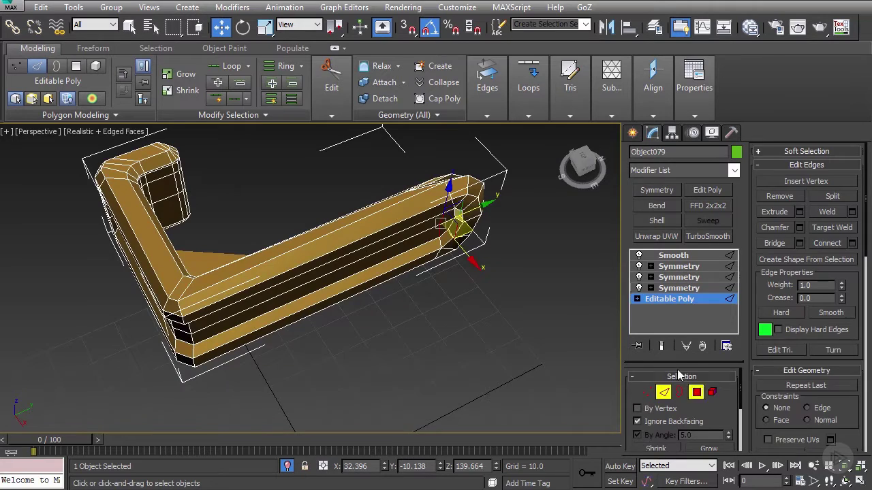
{"action": "middle_click_drag", "start_coordinate": [340, 235], "coordinate": [436, 267], "text": "alt"}
{"action": "middle_click_drag", "start_coordinate": [371, 376], "coordinate": [342, 262]}
{"action": "left_click", "coordinate": [344, 264]}
{"action": "left_click", "coordinate": [344, 286]}
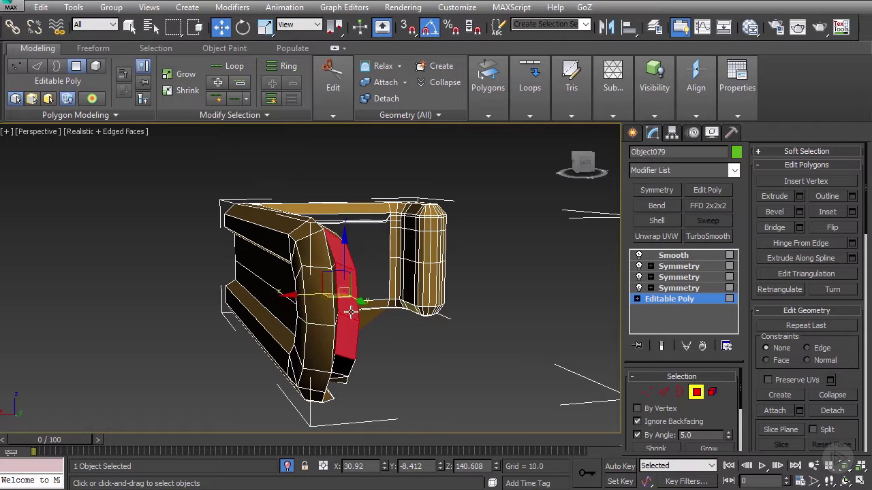
{"action": "left_click", "coordinate": [339, 252]}
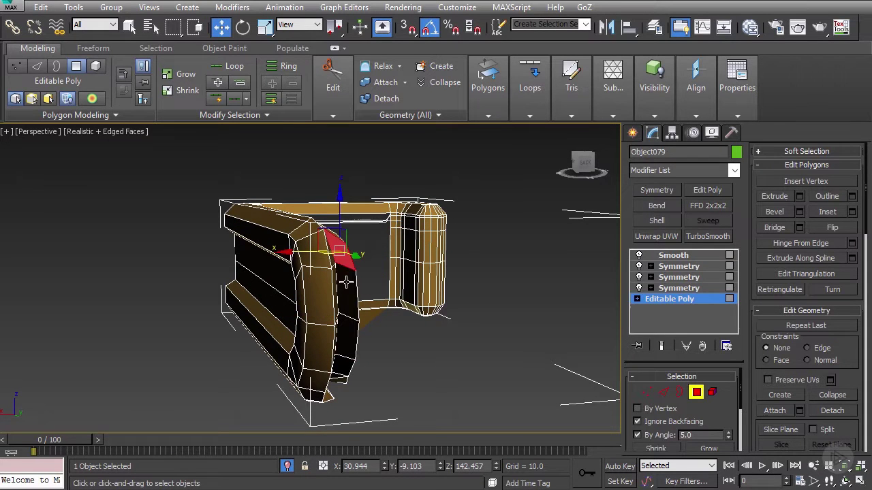
{"action": "left_click", "coordinate": [351, 301], "text": "ctrl"}
{"action": "middle_click_drag", "start_coordinate": [345, 332], "coordinate": [339, 262], "text": "alt"}
Select the open border along the clasp's inner rim and examine it from above, from below and with the Smooth modifier
{"action": "key", "text": "3"}
{"action": "left_click", "coordinate": [354, 261]}
{"action": "middle_click_drag", "start_coordinate": [345, 222], "coordinate": [377, 293], "text": "alt"}
{"action": "left_click", "coordinate": [664, 392]}
{"action": "middle_click_drag", "start_coordinate": [355, 204], "coordinate": [332, 201], "text": "alt"}
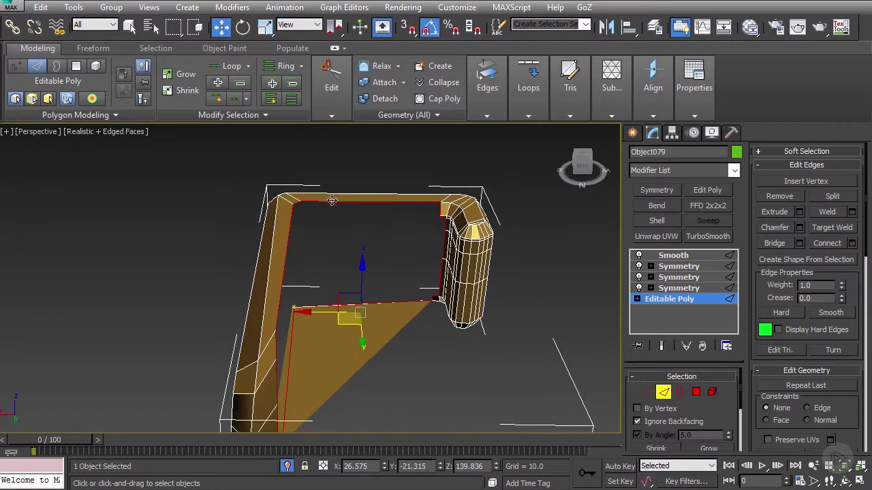
{"action": "middle_click_drag", "start_coordinate": [372, 220], "coordinate": [362, 196], "text": "alt"}
{"action": "left_click", "coordinate": [333, 184]}
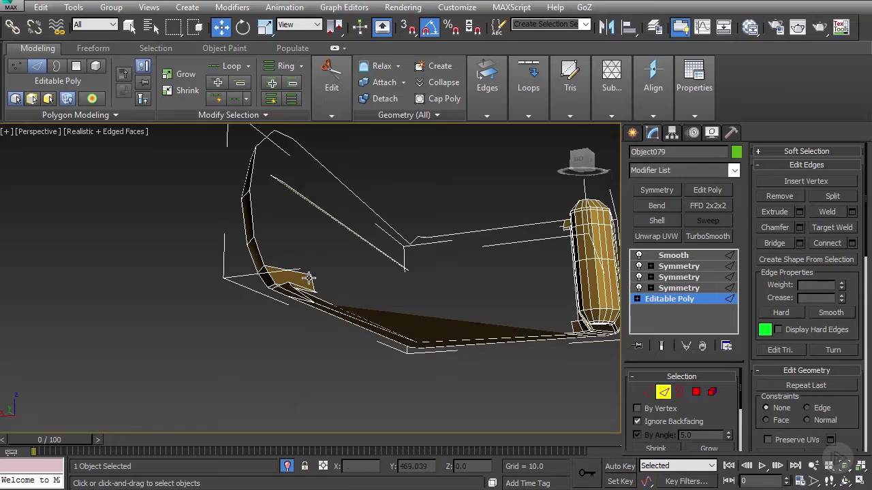
{"action": "middle_click_drag", "start_coordinate": [309, 278], "coordinate": [304, 234], "text": "alt"}
{"action": "key", "text": "2"}
{"action": "middle_click_drag", "start_coordinate": [376, 197], "coordinate": [349, 214], "text": "alt"}
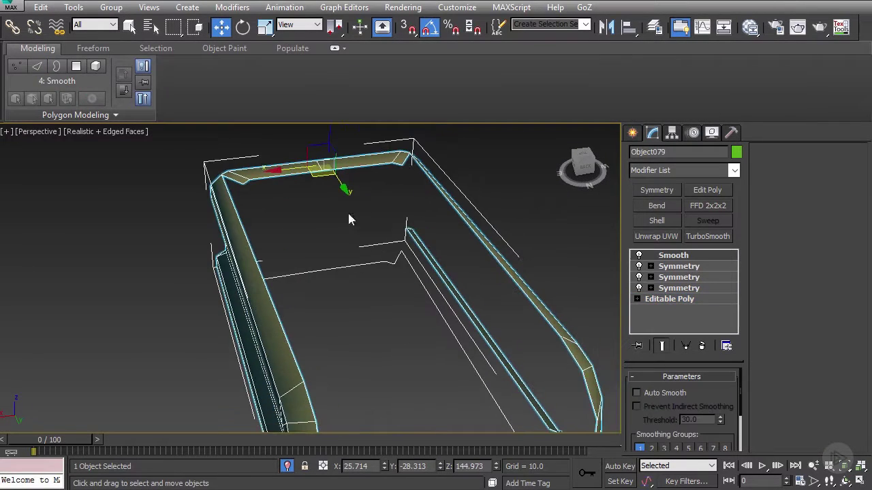
In the Editable Poly, extrude the long side's inner edge inward along X and check its corner at the back bar
{"action": "left_click", "coordinate": [671, 299]}
{"action": "left_click", "coordinate": [206, 250]}
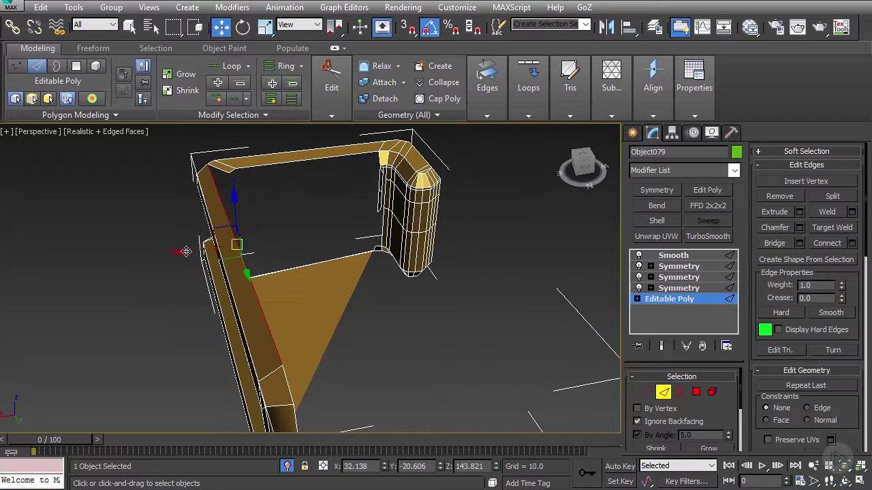
{"action": "scroll", "coordinate": [223, 185], "scroll_direction": "up", "scroll_amount": 3}
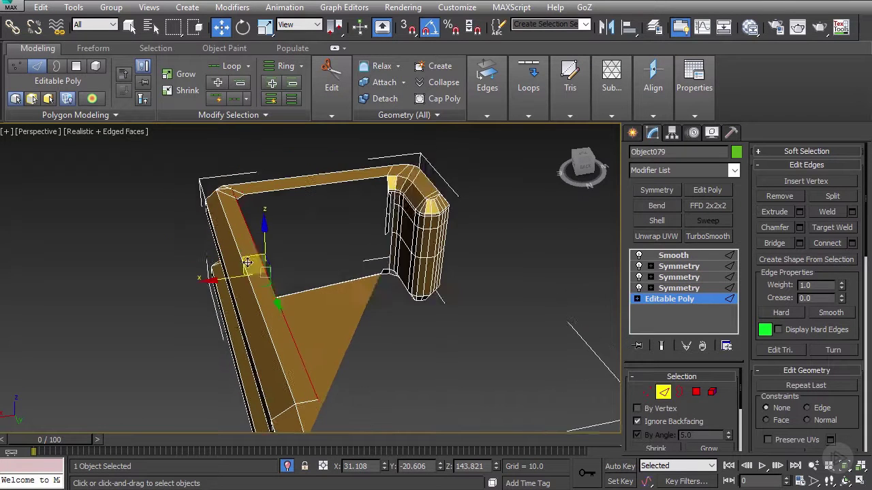
{"action": "scroll", "coordinate": [222, 186], "scroll_direction": "up", "scroll_amount": 2}
{"action": "key", "text": "alt+c"}
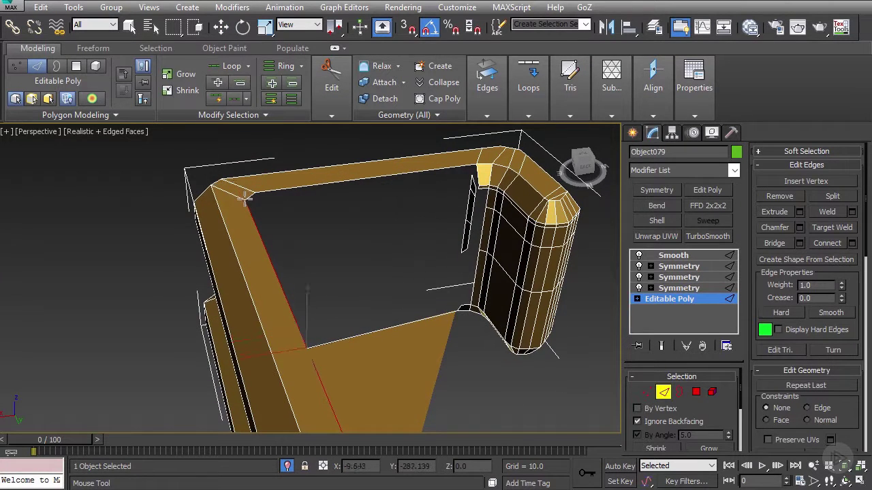
{"action": "middle_click_drag", "start_coordinate": [245, 197], "coordinate": [206, 162]}
{"action": "scroll", "coordinate": [260, 204], "scroll_direction": "down", "scroll_amount": 2}
{"action": "middle_click_drag", "start_coordinate": [272, 225], "coordinate": [252, 167]}
{"action": "scroll", "coordinate": [267, 238], "scroll_direction": "down", "scroll_amount": 3}
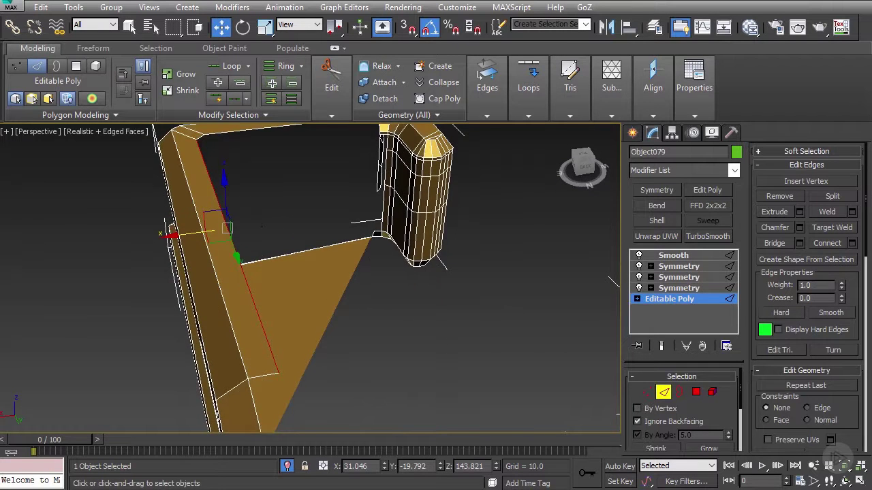
Extrude the rounded end's inner edges inward along X and align them with the long side's new inner edge using snapping
{"action": "middle_click_drag", "start_coordinate": [222, 232], "coordinate": [218, 252]}
{"action": "mouse_move", "coordinate": [260, 312]}
{"action": "middle_mouse_down"}
{"action": "mouse_move", "coordinate": [263, 268]}
{"action": "mouse_move", "coordinate": [215, 244]}
{"action": "mouse_move", "coordinate": [258, 236]}
{"action": "mouse_move", "coordinate": [276, 258]}
{"action": "mouse_move", "coordinate": [260, 269]}
{"action": "mouse_move", "coordinate": [305, 359]}
{"action": "mouse_move", "coordinate": [290, 337]}
{"action": "mouse_move", "coordinate": [252, 315]}
{"action": "middle_mouse_up"}
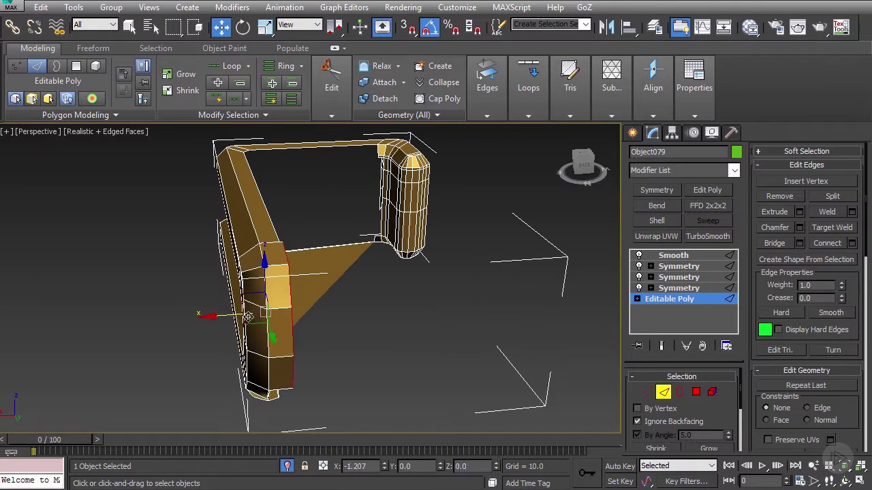
{"action": "left_click_drag", "start_coordinate": [248, 316], "coordinate": [249, 317]}
{"action": "middle_click_drag", "start_coordinate": [253, 293], "coordinate": [259, 305], "text": "alt"}
{"action": "key", "text": "s"}
{"action": "left_click_drag", "start_coordinate": [247, 313], "coordinate": [286, 223]}
{"action": "middle_click_drag", "start_coordinate": [286, 223], "coordinate": [233, 210], "text": "alt"}
{"action": "key", "text": "s"}
{"action": "scroll", "coordinate": [279, 232], "scroll_direction": "up", "scroll_amount": 1}
{"action": "key", "text": "alt+c"}
{"action": "key", "text": "q"}
{"action": "key", "text": "w"}
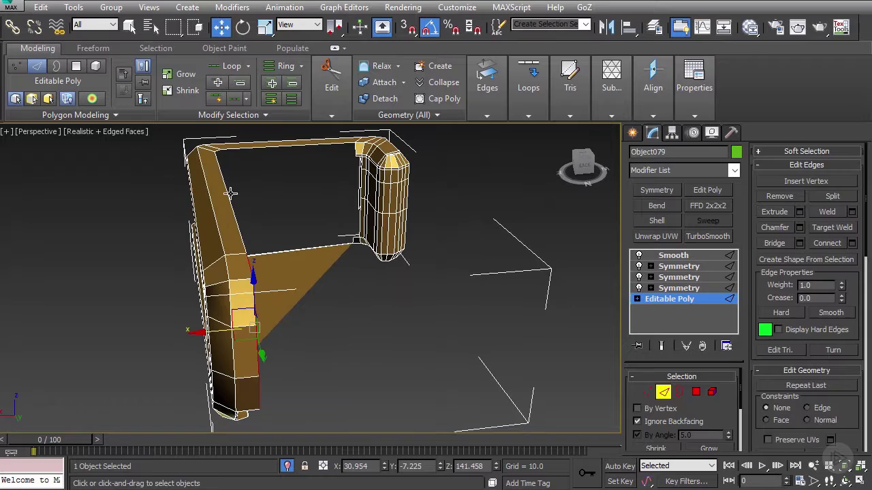
Select the long side's and rounded end's inner edges and extrude them across the clasp along X as a flat cap
{"action": "key", "text": "2"}
{"action": "key", "text": "2"}
{"action": "left_click", "coordinate": [224, 175]}
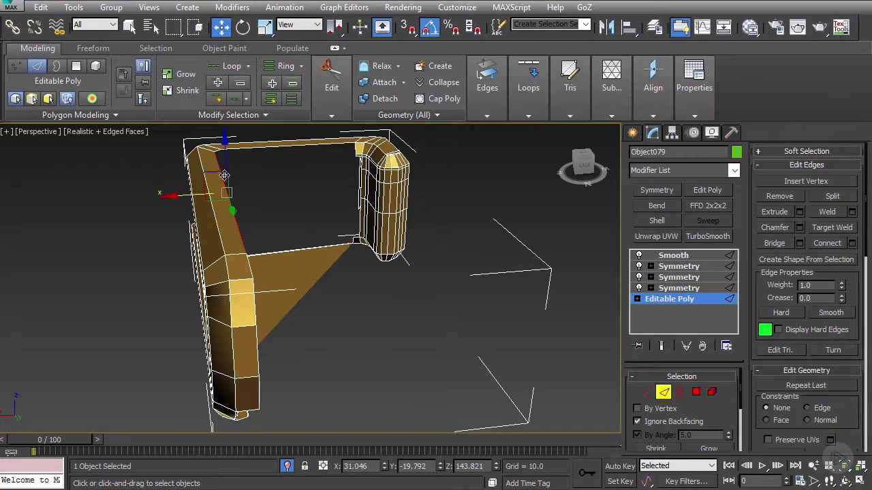
{"action": "left_click", "coordinate": [251, 268], "text": "ctrl"}
{"action": "left_click", "coordinate": [256, 297], "text": "ctrl"}
{"action": "left_click", "coordinate": [258, 338], "text": "ctrl"}
{"action": "left_click", "coordinate": [260, 379], "text": "ctrl"}
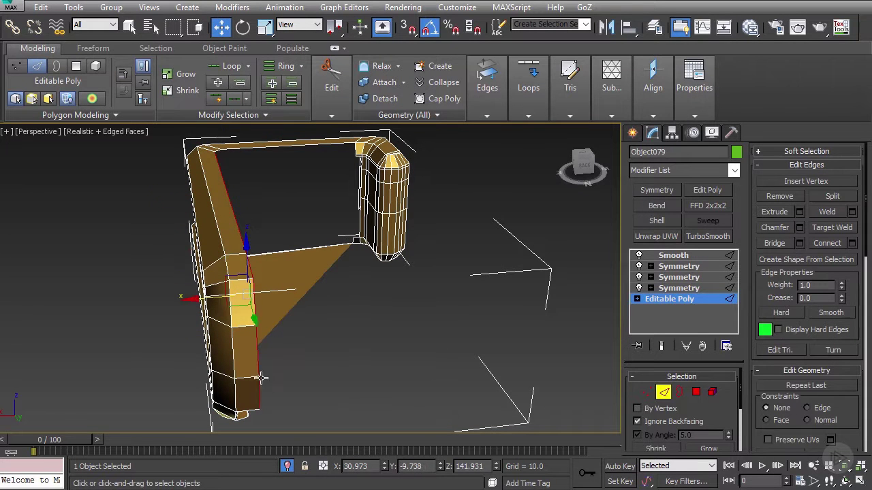
{"action": "middle_click_drag", "start_coordinate": [214, 304], "coordinate": [269, 219], "text": "alt"}
{"action": "left_click_drag", "start_coordinate": [342, 380], "coordinate": [371, 376]}
Close the narrow gap between the flat cap and the back bar's inner edge with the Extend tool
{"action": "middle_click_drag", "start_coordinate": [273, 197], "coordinate": [298, 339]}
{"action": "scroll", "coordinate": [252, 285], "scroll_direction": "up", "scroll_amount": 3}
{"action": "left_click", "coordinate": [252, 270]}
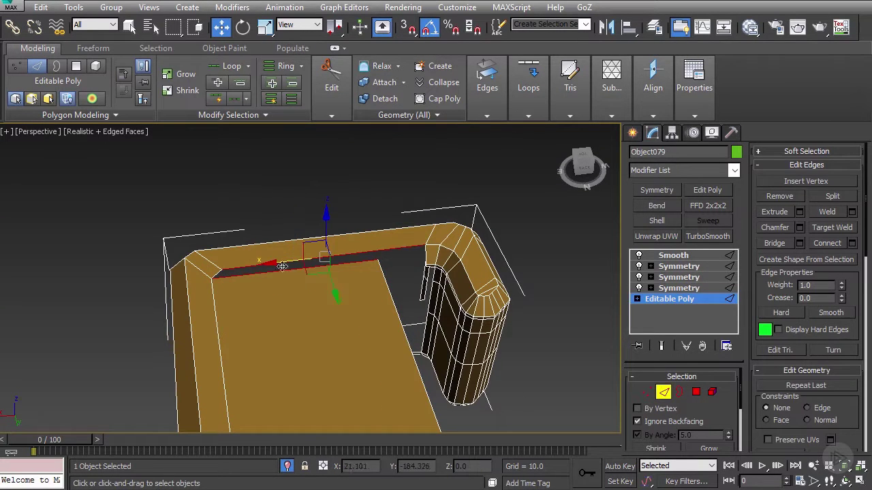
{"action": "right_click", "coordinate": [285, 226]}
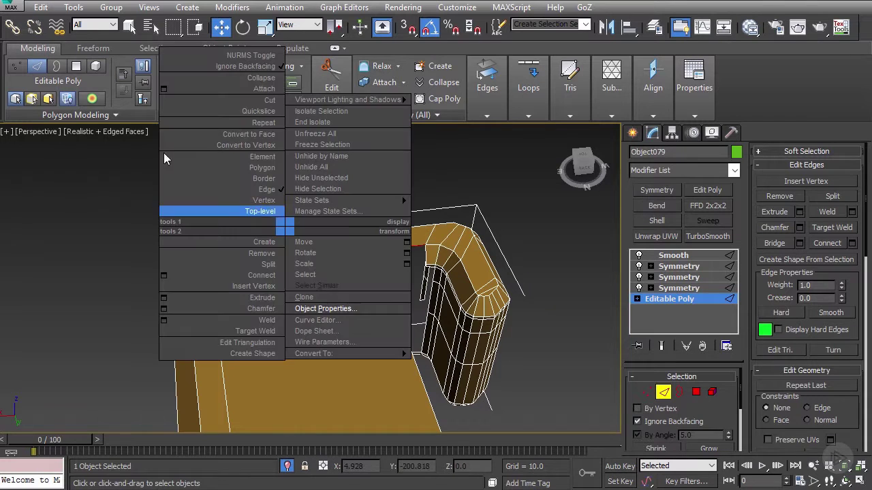
{"action": "left_click", "coordinate": [93, 48]}
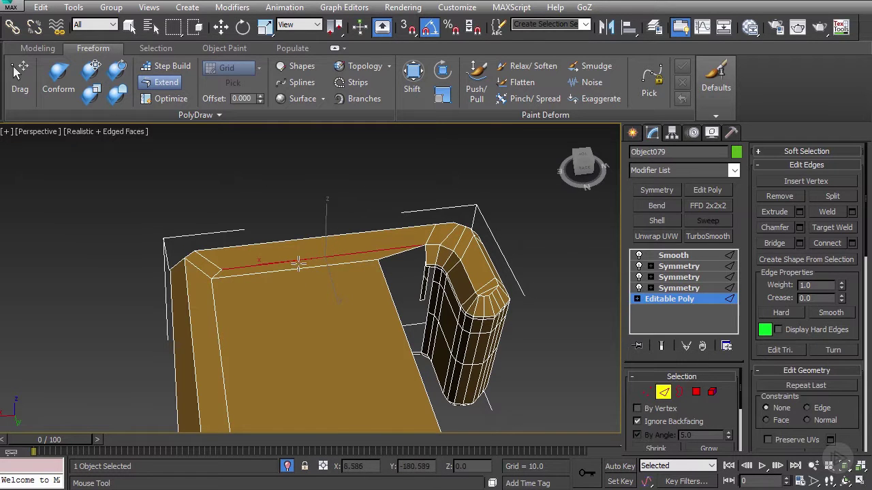
{"action": "middle_click_drag", "start_coordinate": [313, 265], "coordinate": [283, 259]}
{"action": "key", "text": "w"}
Leave edge editing and review the mirrored, smoothed clasp with its Symmetry and Smooth modifiers, both deselected and selected
{"action": "scroll", "coordinate": [291, 269], "scroll_direction": "down", "scroll_amount": 1}
{"action": "middle_click_drag", "start_coordinate": [271, 289], "coordinate": [337, 212], "text": "alt"}
{"action": "scroll", "coordinate": [262, 279], "scroll_direction": "down", "scroll_amount": 2}
{"action": "left_click", "coordinate": [676, 300]}
{"action": "middle_click_drag", "start_coordinate": [603, 297], "coordinate": [557, 273], "text": "alt"}
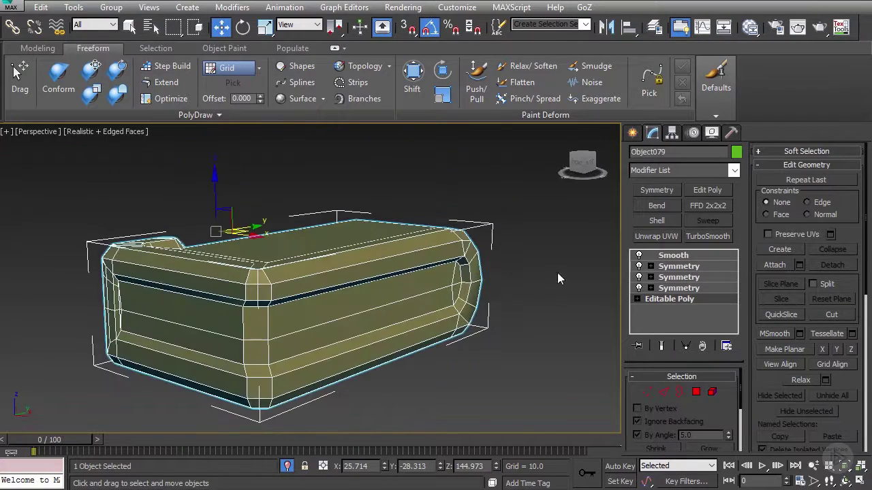
{"action": "left_click", "coordinate": [684, 266]}
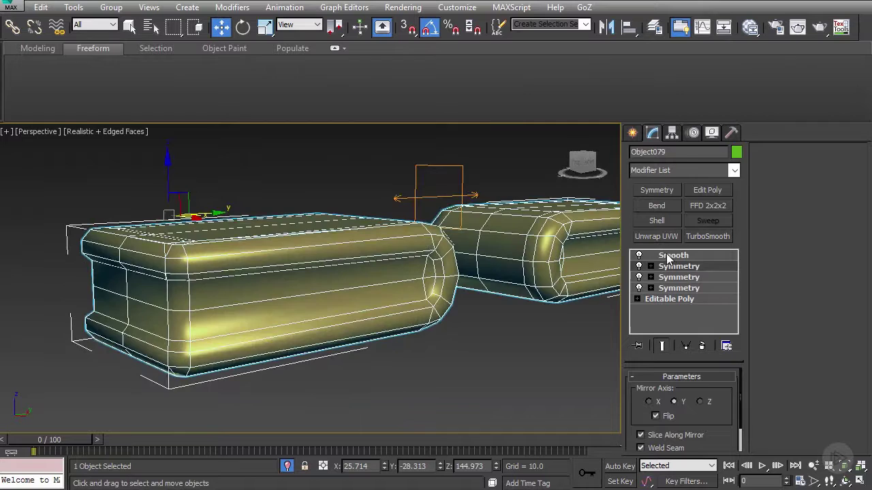
{"action": "middle_click_drag", "start_coordinate": [442, 279], "coordinate": [322, 236], "text": "alt"}
{"action": "left_click", "coordinate": [393, 186]}
{"action": "scroll", "coordinate": [410, 203], "scroll_direction": "down", "scroll_amount": 2}
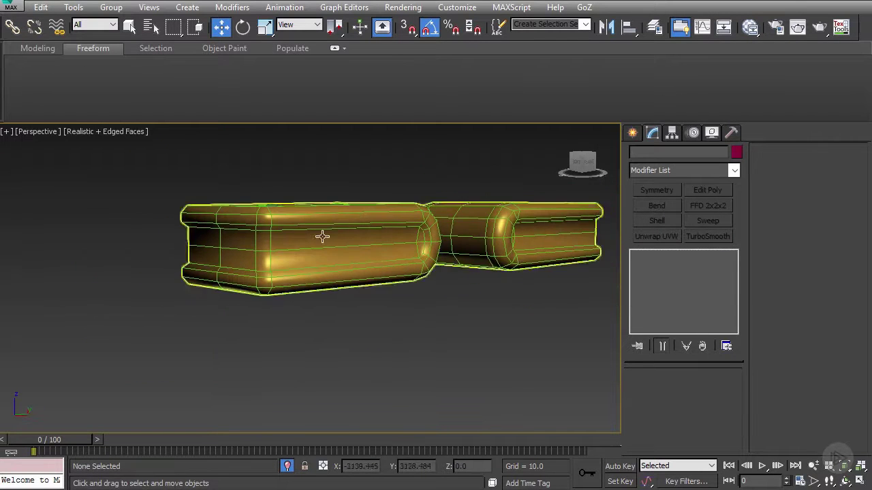
{"action": "scroll", "coordinate": [322, 236], "scroll_direction": "up", "scroll_amount": 2}
{"action": "left_click", "coordinate": [311, 239]}
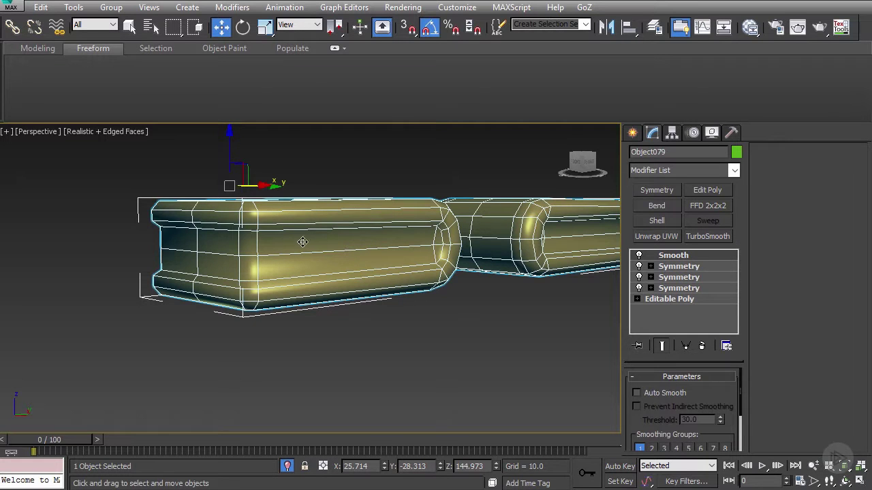
Examine the closed clasp's top and recess shading while stepping through the Symmetry and Editable Poly levels
{"action": "middle_click_drag", "start_coordinate": [321, 255], "coordinate": [254, 264], "text": "alt"}
{"action": "middle_click_drag", "start_coordinate": [319, 326], "coordinate": [381, 273], "text": "alt"}
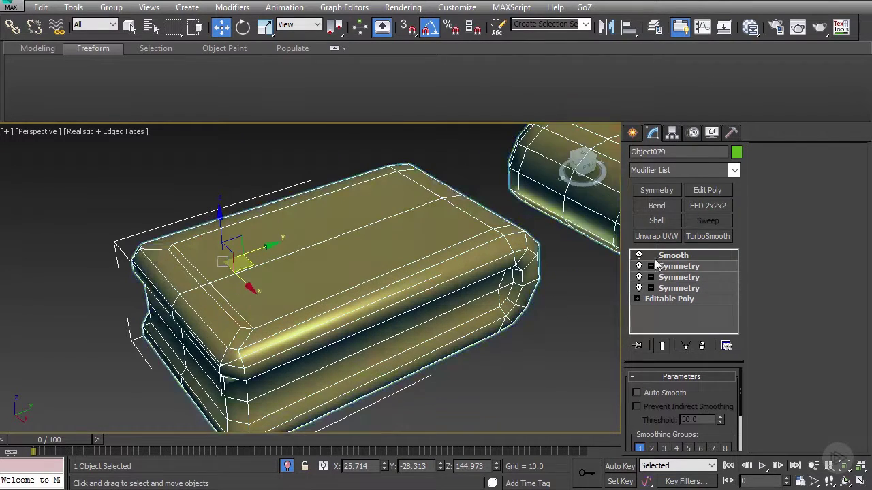
{"action": "middle_click_drag", "start_coordinate": [354, 305], "coordinate": [403, 268], "text": "alt"}
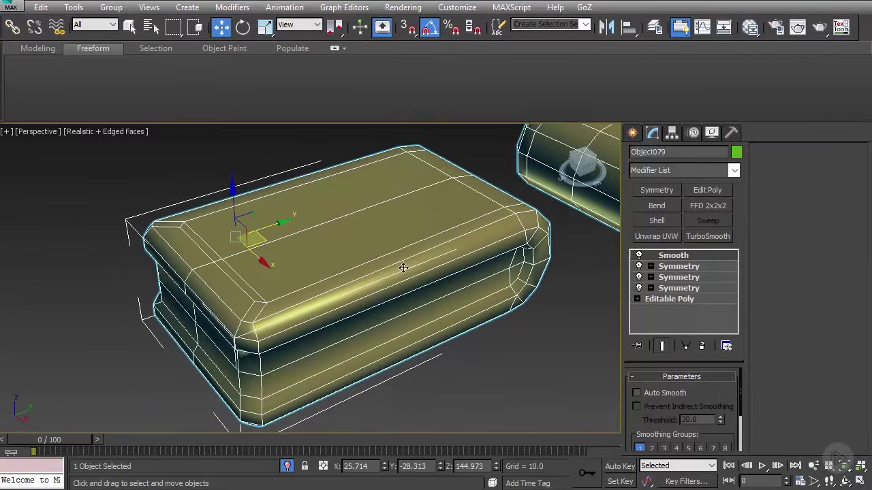
{"action": "left_click", "coordinate": [680, 289]}
{"action": "left_click", "coordinate": [675, 300]}
{"action": "middle_click_drag", "start_coordinate": [300, 326], "coordinate": [397, 279], "text": "alt"}
{"action": "left_click", "coordinate": [686, 289]}
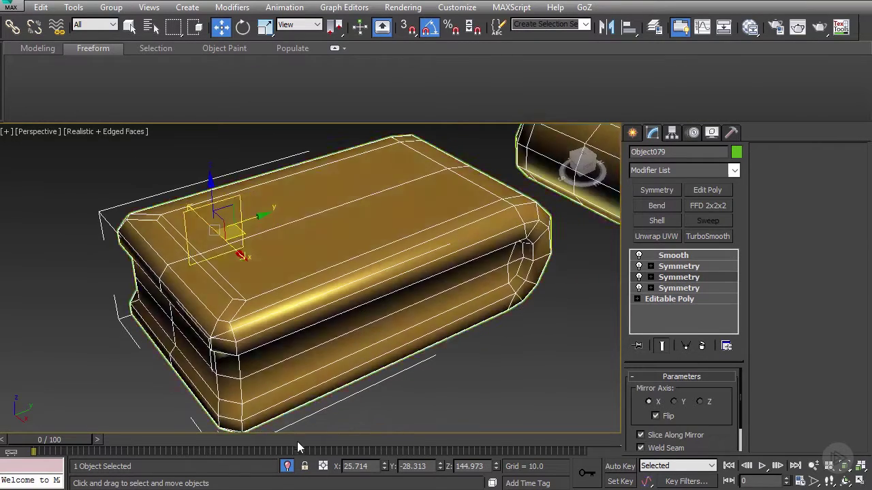
End the clasp's isolation, select the tall segmented panel with the elongated openings and isolate it
{"action": "left_click", "coordinate": [287, 466]}
{"action": "mouse_move", "coordinate": [322, 281]}
{"action": "middle_mouse_down"}
{"action": "mouse_move", "coordinate": [275, 280]}
{"action": "mouse_move", "coordinate": [295, 276]}
{"action": "middle_mouse_up"}
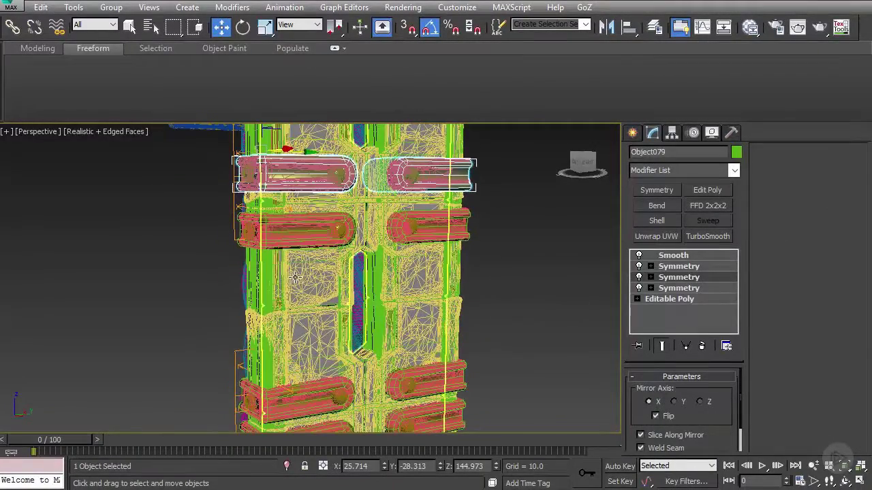
{"action": "left_click", "coordinate": [299, 278]}
{"action": "key", "text": "alt+q"}
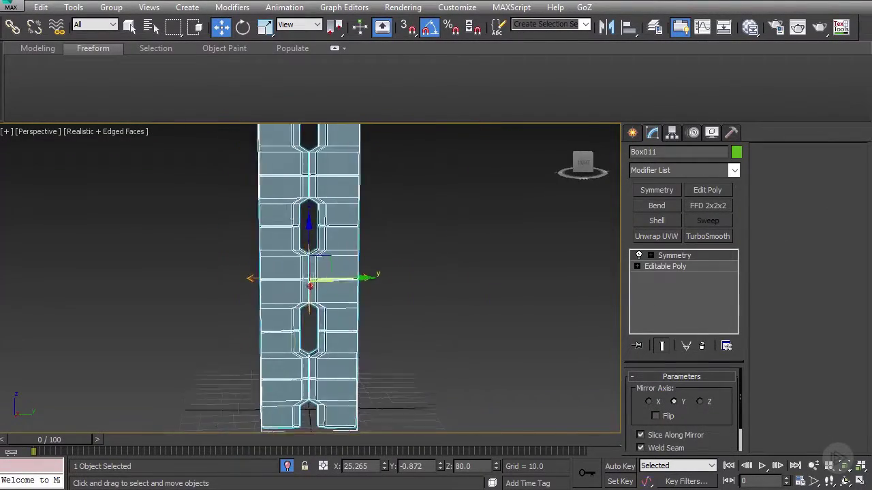
{"action": "middle_click_drag", "start_coordinate": [371, 243], "coordinate": [334, 238], "text": "alt"}
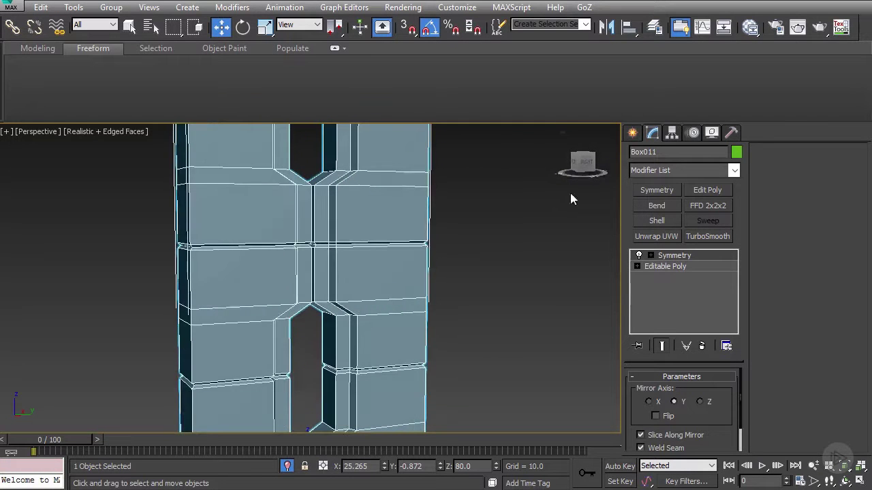
Add a Smooth modifier above the Symmetry modifier on the isolated segmented panel
{"action": "left_click", "coordinate": [733, 172]}
{"action": "left_click", "coordinate": [733, 172]}
{"action": "left_click", "coordinate": [734, 171]}
{"action": "left_click_drag", "start_coordinate": [737, 256], "coordinate": [742, 421]}
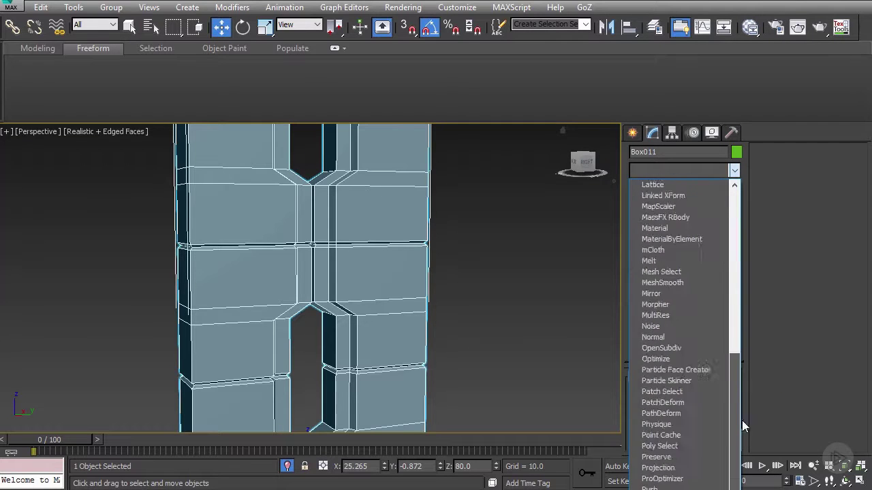
{"action": "scroll", "coordinate": [742, 421], "scroll_direction": "down", "scroll_amount": 9}
{"action": "left_click", "coordinate": [645, 340]}
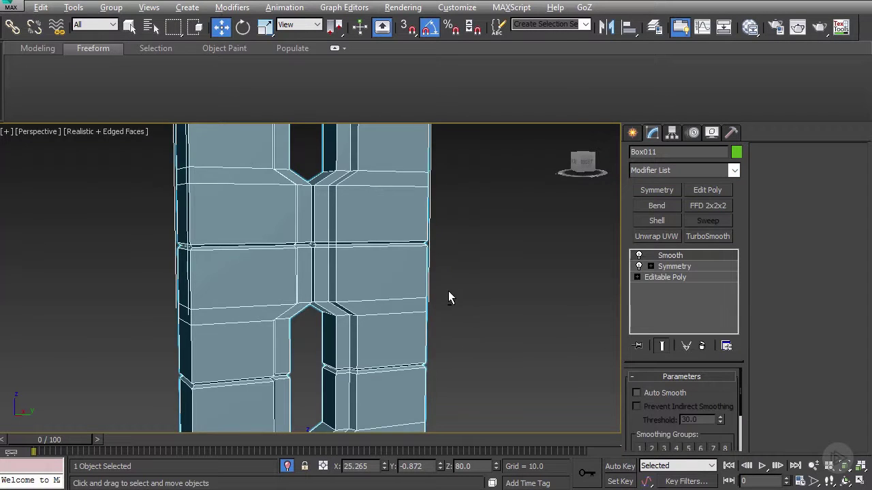
Assign smoothing group 1 to the isolated segmented panel in its Smooth modifier and check the shading
{"action": "middle_click_drag", "start_coordinate": [448, 293], "coordinate": [479, 358], "text": "alt"}
{"action": "scroll", "coordinate": [659, 408], "scroll_direction": "down", "scroll_amount": 2}
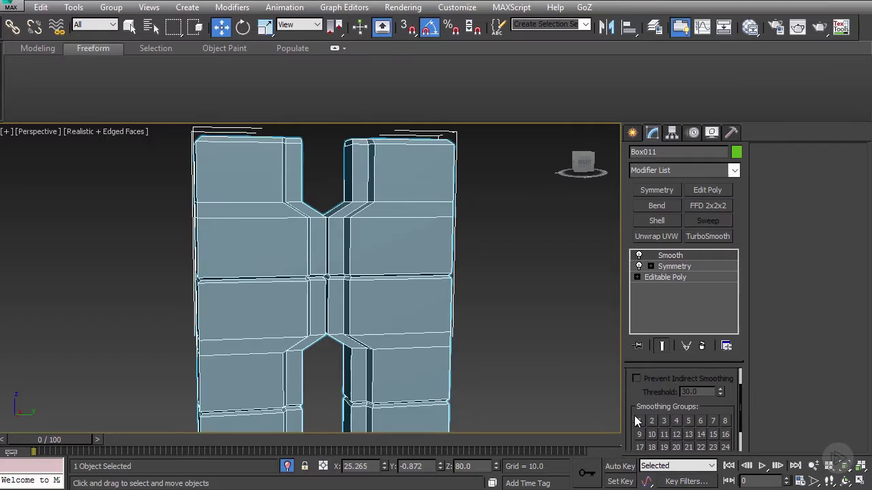
{"action": "left_click", "coordinate": [640, 421]}
{"action": "middle_click_drag", "start_coordinate": [415, 306], "coordinate": [421, 212], "text": "alt"}
{"action": "scroll", "coordinate": [377, 249], "scroll_direction": "up", "scroll_amount": 1}
{"action": "scroll", "coordinate": [415, 245], "scroll_direction": "down", "scroll_amount": 1}
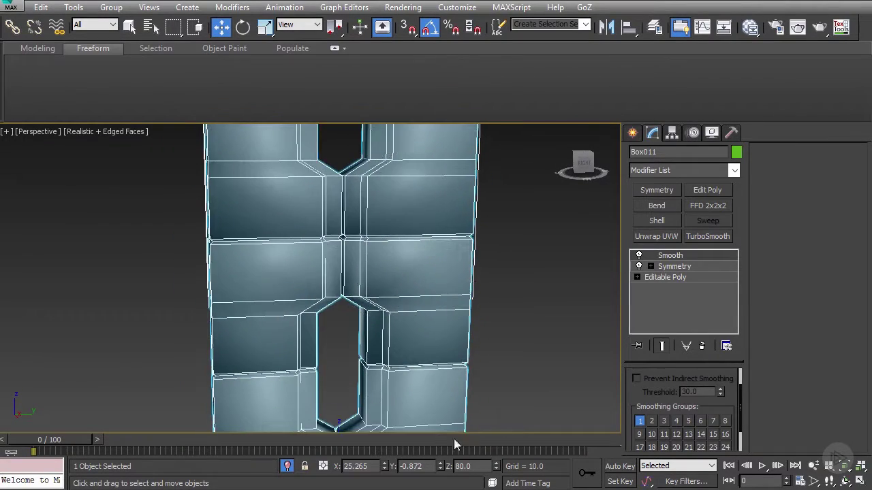
End the panel's isolation and select the tall ribbed corner strip beside it
{"action": "left_click", "coordinate": [289, 468]}
{"action": "middle_click_drag", "start_coordinate": [335, 288], "coordinate": [370, 307]}
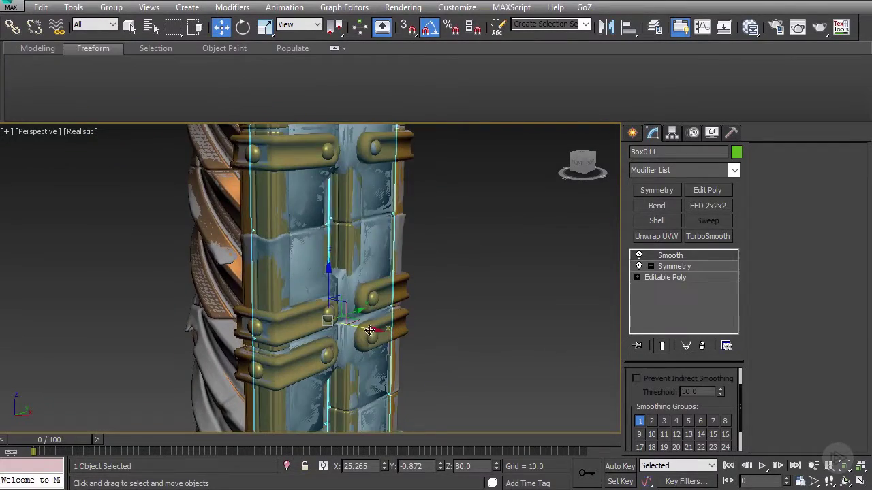
{"action": "middle_click_drag", "start_coordinate": [371, 307], "coordinate": [303, 291], "text": "alt"}
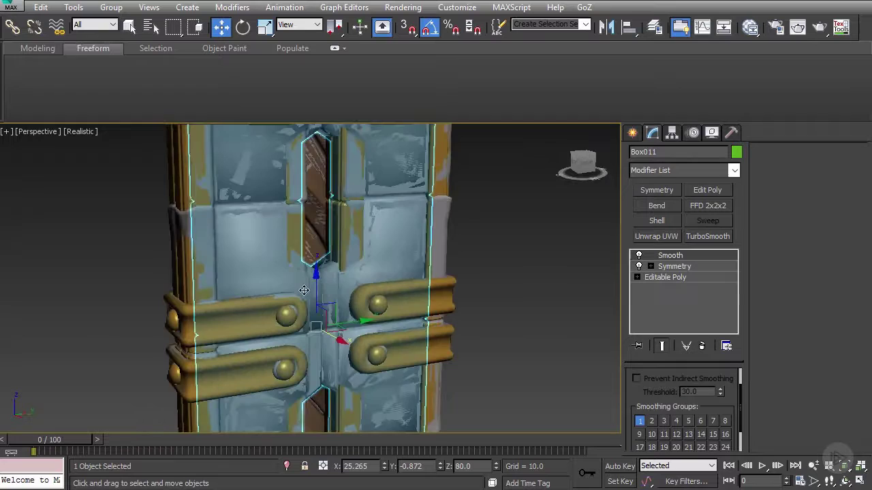
{"action": "middle_click_drag", "start_coordinate": [183, 222], "coordinate": [268, 214], "text": "alt"}
{"action": "left_click", "coordinate": [276, 247]}
{"action": "middle_click_drag", "start_coordinate": [277, 247], "coordinate": [303, 245]}
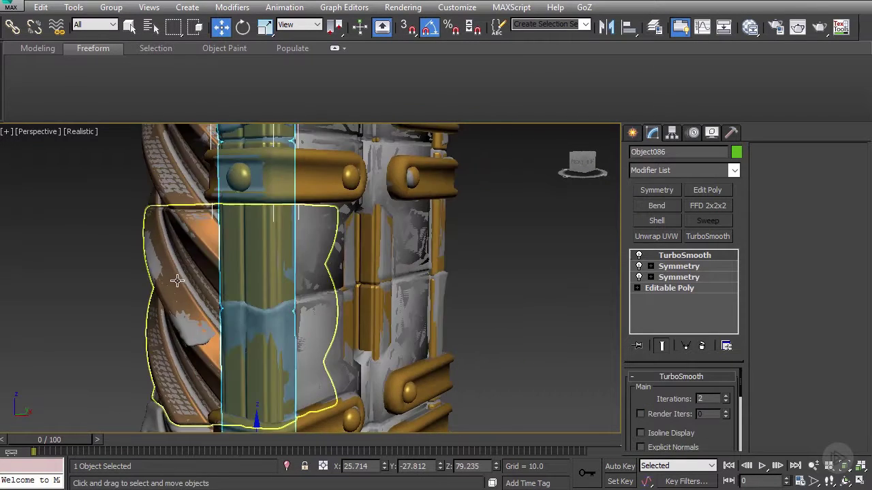
Select the four stacked twisted column segments and isolate them
{"action": "left_click", "coordinate": [198, 285]}
{"action": "middle_click_drag", "start_coordinate": [199, 285], "coordinate": [293, 320], "text": "alt"}
{"action": "middle_click_drag", "start_coordinate": [306, 247], "coordinate": [350, 280], "text": "alt"}
{"action": "key", "text": "F4"}
{"action": "key", "text": "F4"}
{"action": "scroll", "coordinate": [259, 207], "scroll_direction": "down", "scroll_amount": 1}
{"action": "left_click", "coordinate": [253, 201], "text": "ctrl"}
{"action": "scroll", "coordinate": [259, 276], "scroll_direction": "down", "scroll_amount": 3}
{"action": "middle_click_drag", "start_coordinate": [242, 385], "coordinate": [278, 225]}
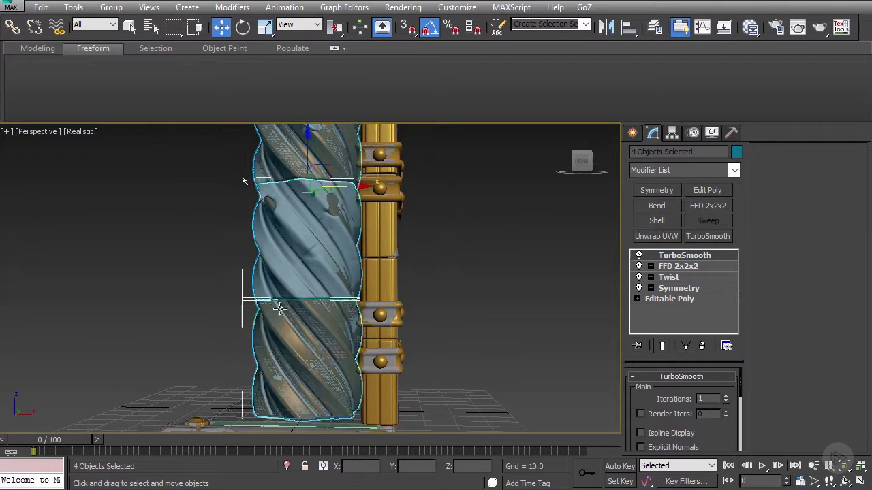
{"action": "middle_click_drag", "start_coordinate": [280, 309], "coordinate": [409, 290], "text": "alt"}
{"action": "key", "text": "alt+q"}
Select only the second twisted segment from the top and examine its joint with the segment above
{"action": "left_click", "coordinate": [409, 251]}
{"action": "left_click", "coordinate": [313, 281]}
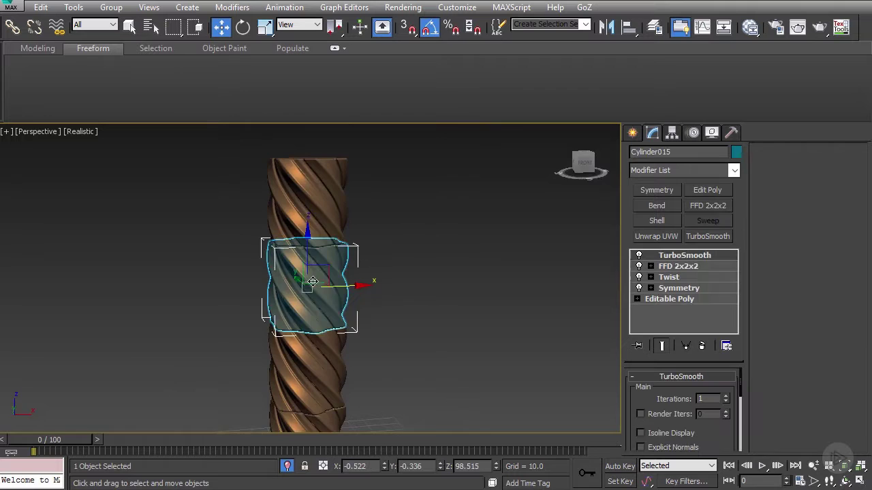
{"action": "scroll", "coordinate": [312, 281], "scroll_direction": "up", "scroll_amount": 3}
{"action": "mouse_move", "coordinate": [313, 281]}
{"action": "middle_mouse_down", "text": "alt"}
{"action": "mouse_move", "coordinate": [318, 299]}
{"action": "mouse_move", "coordinate": [323, 279]}
{"action": "middle_mouse_up", "text": "alt"}
{"action": "middle_click_drag", "start_coordinate": [339, 196], "coordinate": [313, 243]}
{"action": "scroll", "coordinate": [310, 246], "scroll_direction": "up", "scroll_amount": 3}
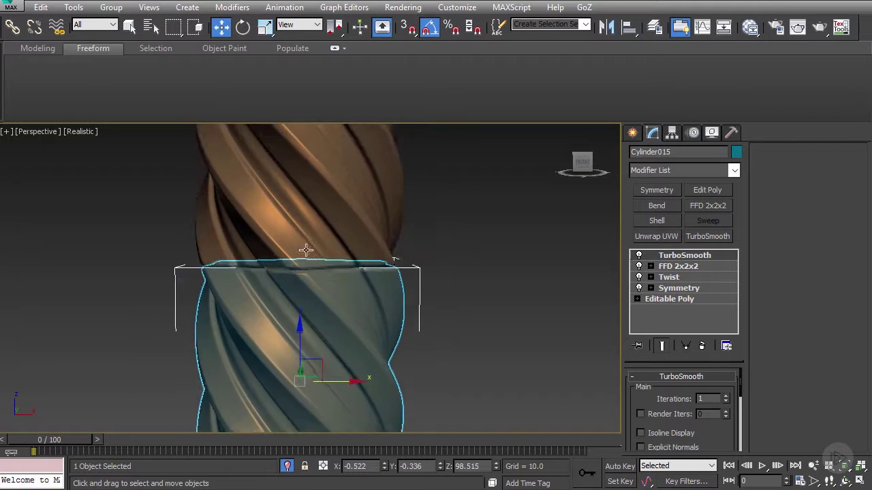
{"action": "scroll", "coordinate": [306, 250], "scroll_direction": "down", "scroll_amount": 3}
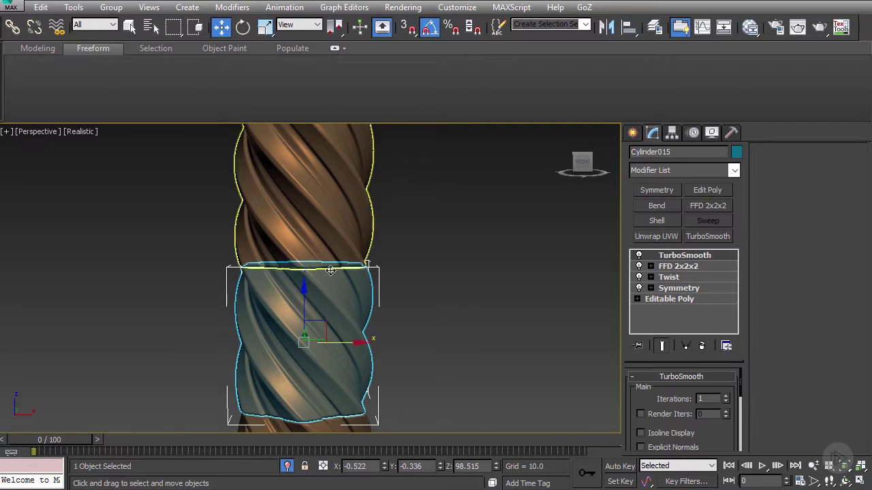
Isolate the selected twisted segment and display its mesh edges over the shading
{"action": "scroll", "coordinate": [330, 269], "scroll_direction": "up", "scroll_amount": 1}
{"action": "middle_click_drag", "start_coordinate": [332, 265], "coordinate": [334, 215]}
{"action": "scroll", "coordinate": [324, 241], "scroll_direction": "up", "scroll_amount": 2}
{"action": "key", "text": "F4"}
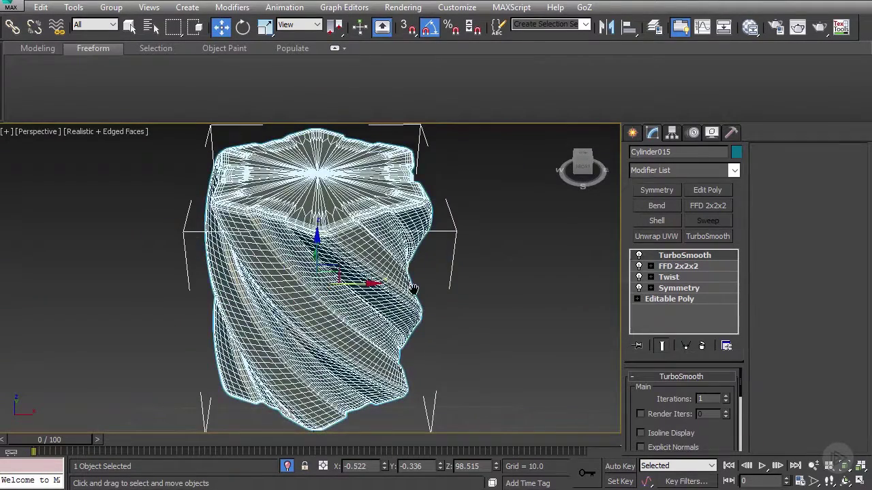
{"action": "middle_click_drag", "start_coordinate": [414, 289], "coordinate": [424, 344]}
{"action": "scroll", "coordinate": [424, 344], "scroll_direction": "up", "scroll_amount": 2}
Collapse the twisted segment's modifiers up to FFD 2x2x2 into the Editable Poly, keeping TurboSmooth on top
{"action": "left_click", "coordinate": [679, 267]}
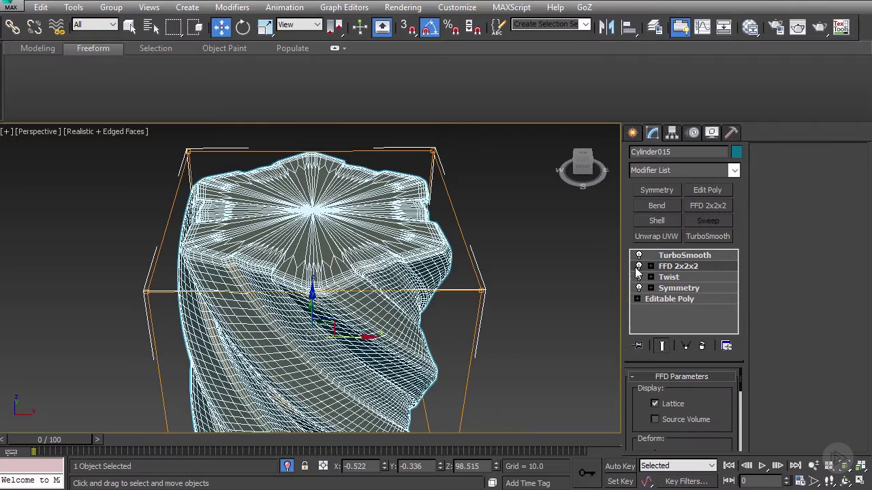
{"action": "left_click", "coordinate": [679, 289]}
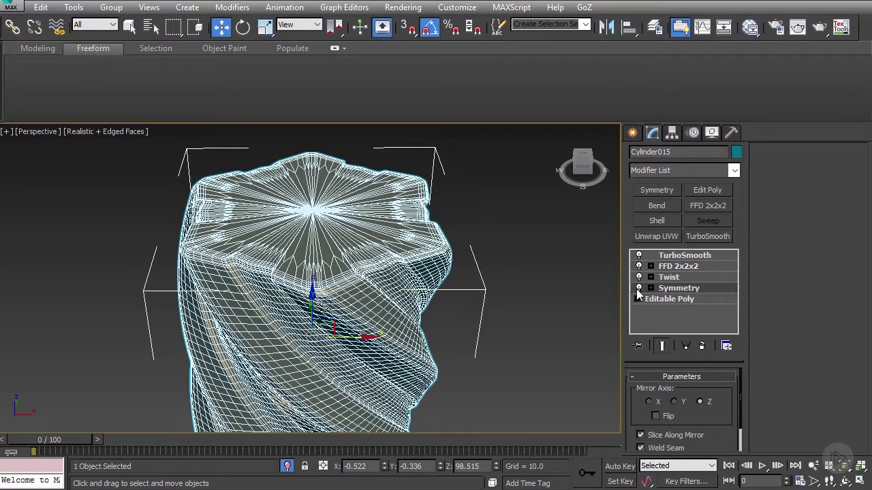
{"action": "left_click", "coordinate": [680, 267]}
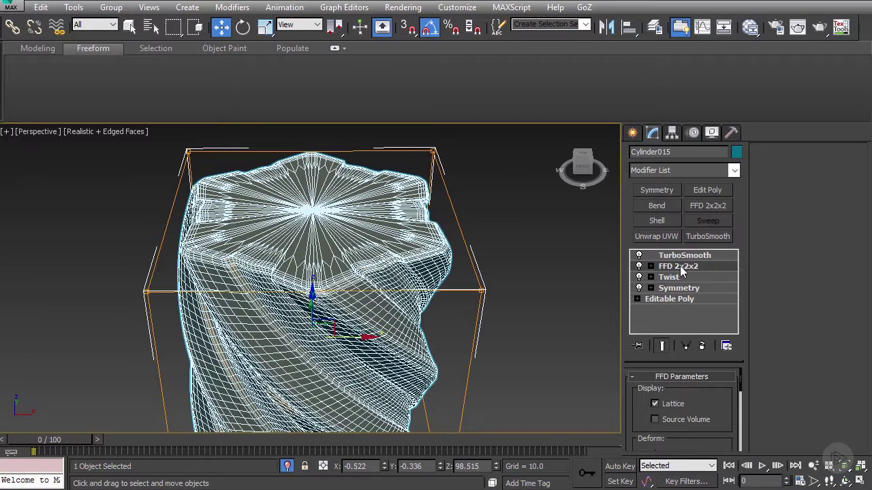
{"action": "right_click", "coordinate": [682, 272]}
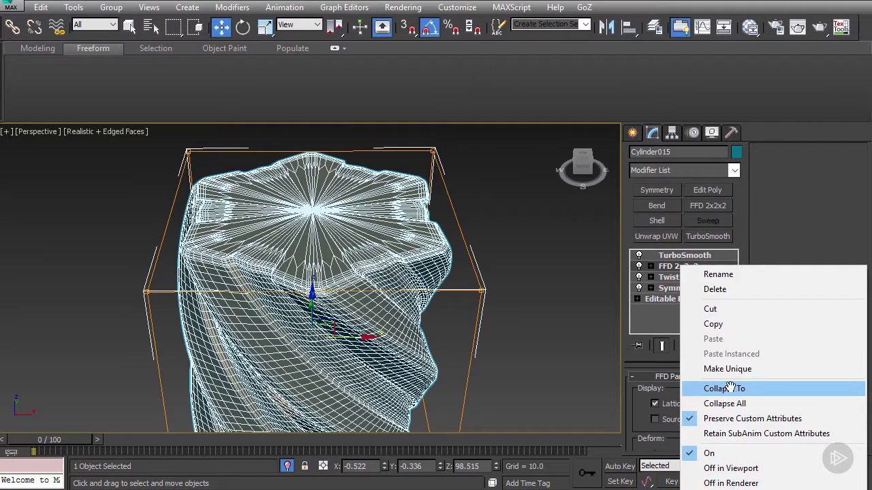
{"action": "left_click", "coordinate": [728, 388]}
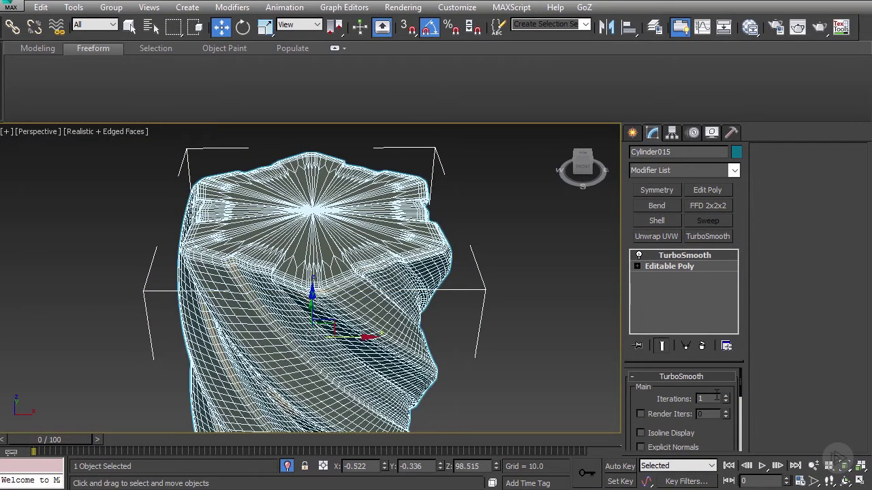
Compare the twisted segment's mesh density and silhouette with TurboSmooth switched on and off
{"action": "middle_click_drag", "start_coordinate": [425, 350], "coordinate": [428, 302], "text": "alt"}
{"action": "left_click", "coordinate": [639, 255]}
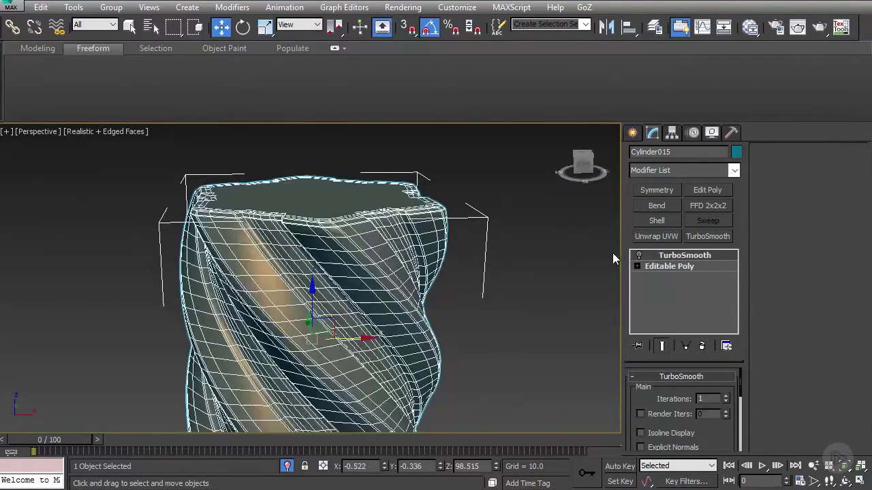
{"action": "middle_click_drag", "start_coordinate": [612, 254], "coordinate": [517, 279], "text": "alt"}
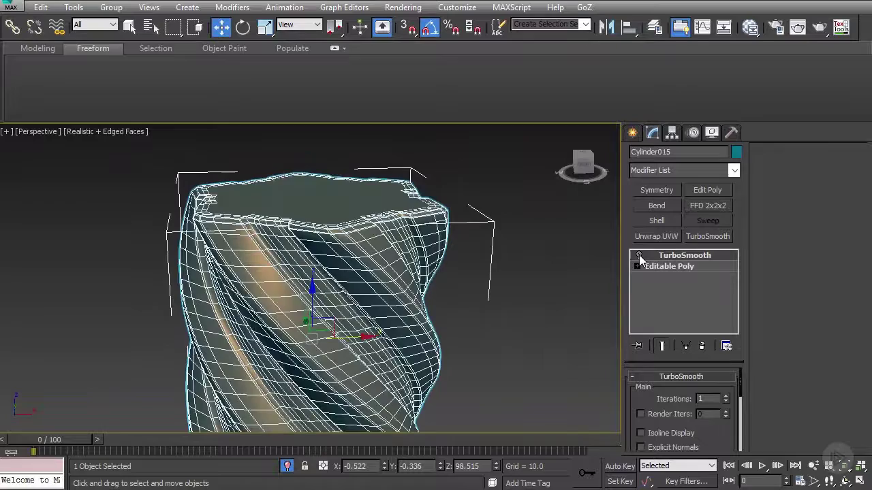
{"action": "left_click", "coordinate": [639, 255]}
{"action": "left_click", "coordinate": [640, 256]}
{"action": "left_click", "coordinate": [643, 253]}
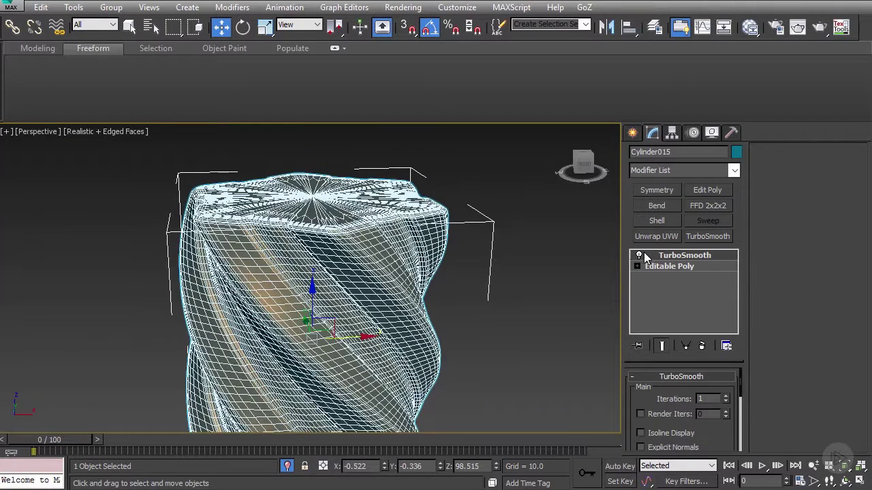
{"action": "left_click", "coordinate": [643, 253]}
{"action": "left_click", "coordinate": [643, 254]}
{"action": "left_click", "coordinate": [641, 255]}
{"action": "left_click", "coordinate": [641, 256]}
Switch off and delete the TurboSmooth modifier from the twisted segment
{"action": "middle_click_drag", "start_coordinate": [470, 272], "coordinate": [481, 247], "text": "alt"}
{"action": "left_click", "coordinate": [640, 255]}
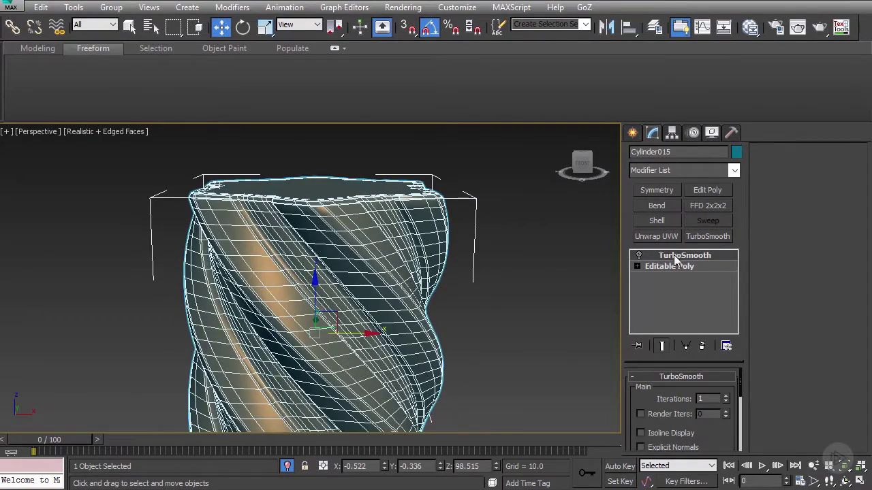
{"action": "right_click", "coordinate": [678, 255]}
{"action": "left_click", "coordinate": [708, 276]}
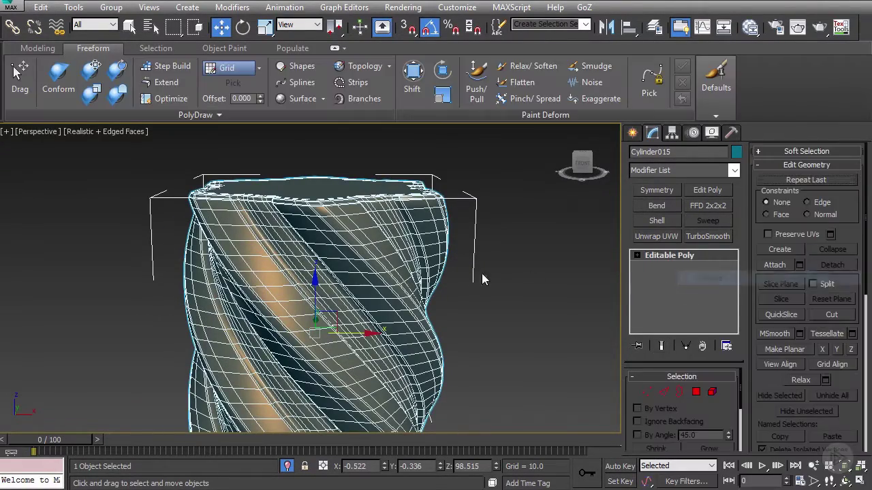
{"action": "middle_click_drag", "start_coordinate": [470, 286], "coordinate": [442, 293], "text": "alt"}
Select the twisted segment's top cap polygon and grow the selection by one ring of faces
{"action": "left_click", "coordinate": [696, 391]}
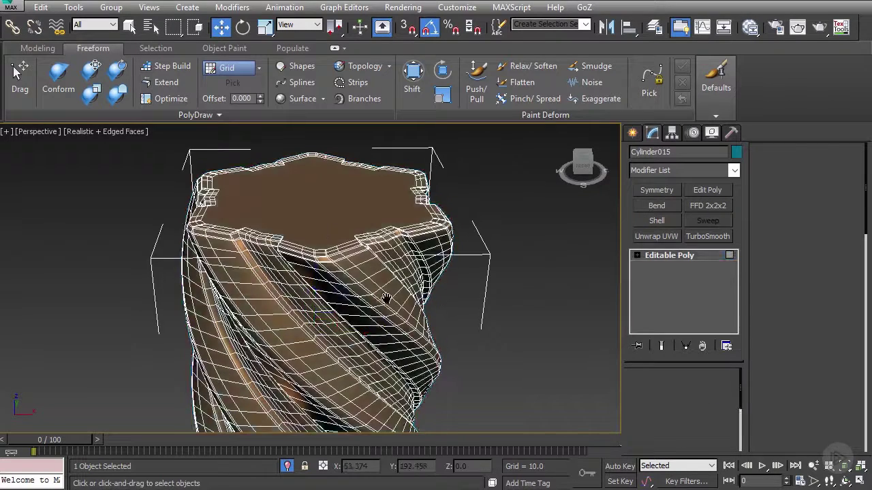
{"action": "middle_click_drag", "start_coordinate": [319, 204], "coordinate": [327, 273]}
{"action": "scroll", "coordinate": [328, 273], "scroll_direction": "up", "scroll_amount": 2}
{"action": "left_click", "coordinate": [327, 272]}
{"action": "scroll", "coordinate": [327, 273], "scroll_direction": "up", "scroll_amount": 2}
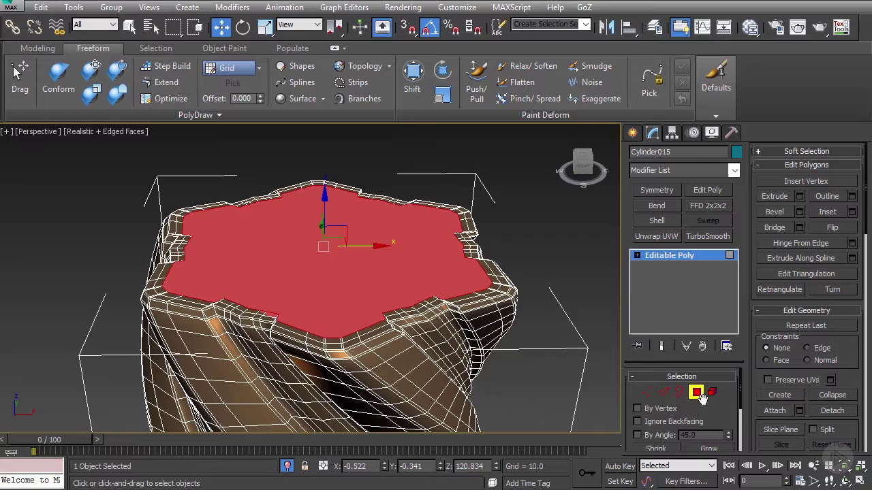
{"action": "middle_click_drag", "start_coordinate": [490, 320], "coordinate": [502, 275]}
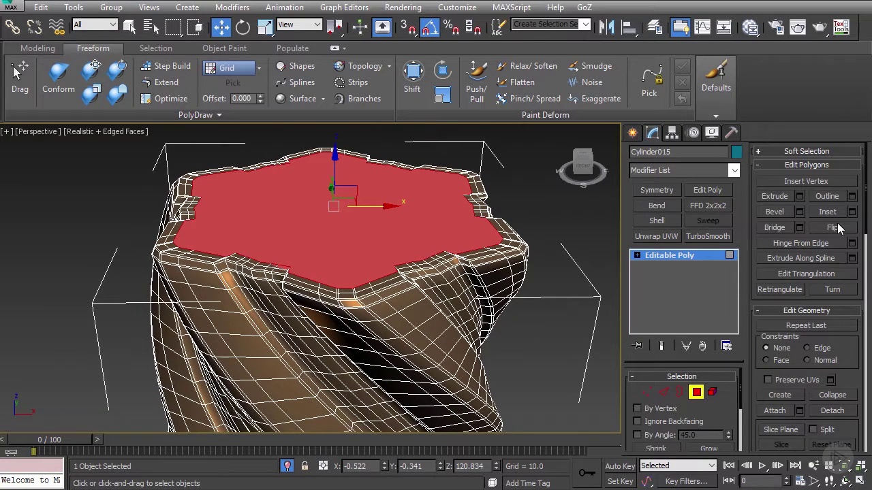
{"action": "left_click_drag", "start_coordinate": [706, 418], "coordinate": [708, 346]}
{"action": "left_click", "coordinate": [706, 379]}
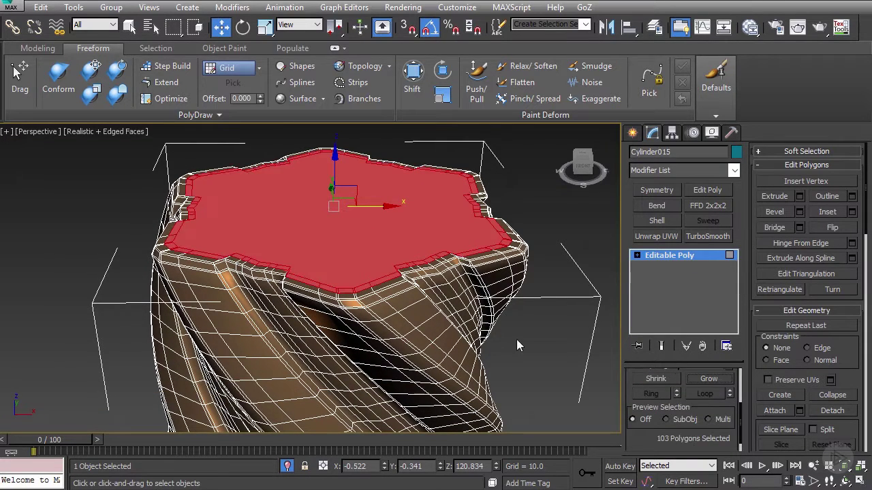
Convert the grown top cap selection to edges and remove those edges
{"action": "middle_click_drag", "start_coordinate": [516, 339], "coordinate": [663, 313], "text": "alt"}
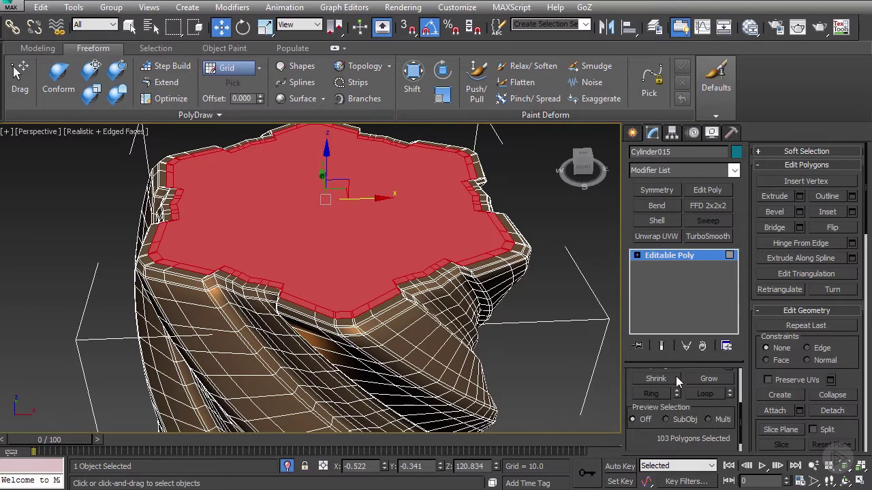
{"action": "scroll", "coordinate": [681, 379], "scroll_direction": "up", "scroll_amount": 3}
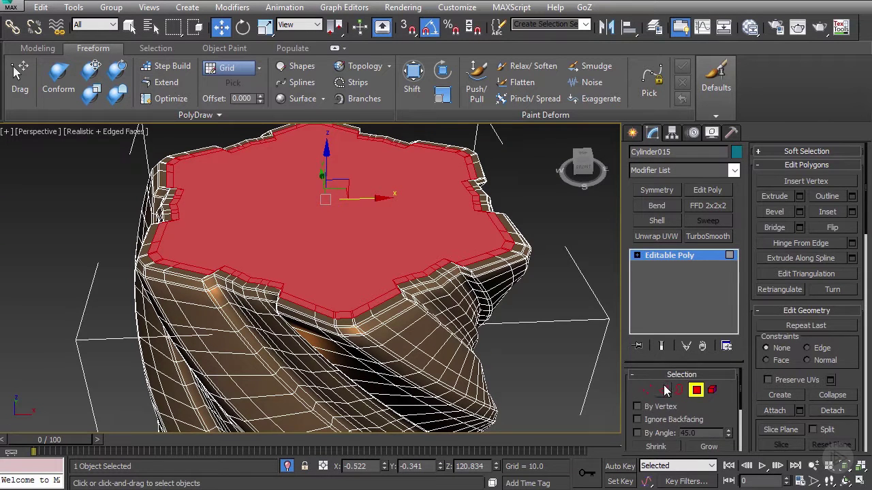
{"action": "left_click", "coordinate": [664, 391], "text": "ctrl"}
{"action": "middle_click_drag", "start_coordinate": [399, 292], "coordinate": [402, 320], "text": "alt"}
{"action": "key", "text": "BackSpace"}
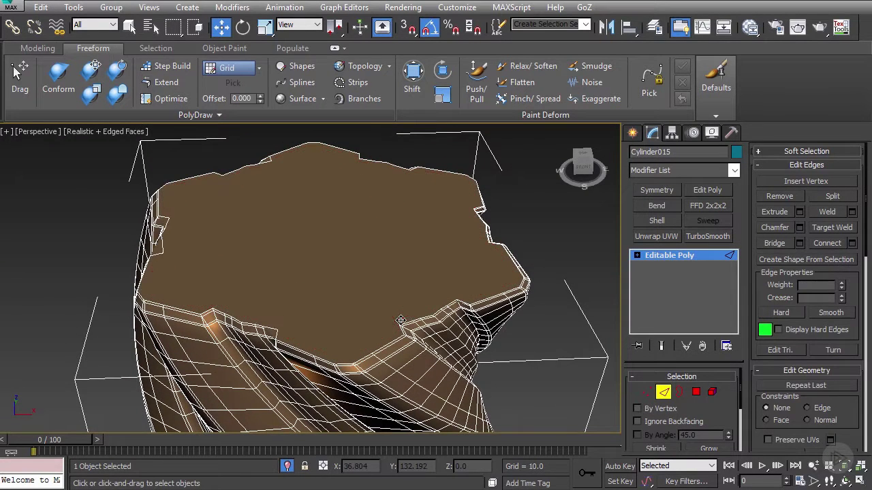
Select the merged top cap polygon and delete it, leaving the segment's upper end open
{"action": "middle_click_drag", "start_coordinate": [333, 286], "coordinate": [367, 273], "text": "alt"}
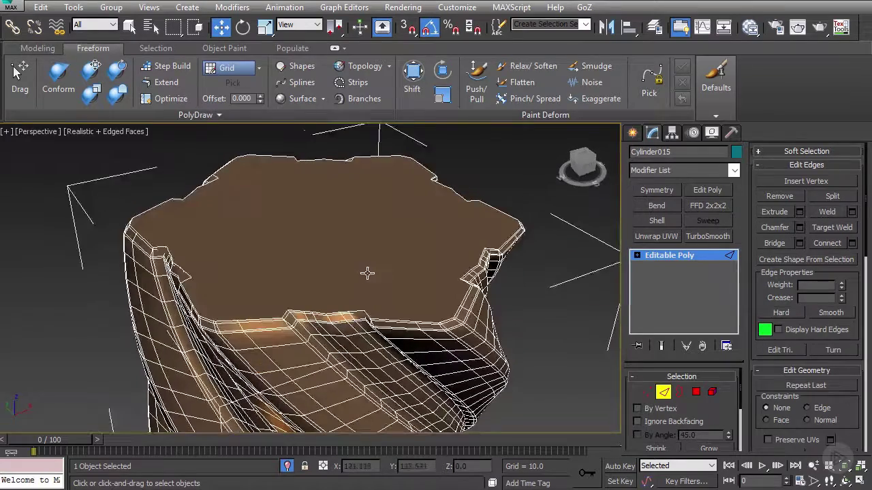
{"action": "left_click", "coordinate": [696, 392]}
{"action": "left_click", "coordinate": [383, 264]}
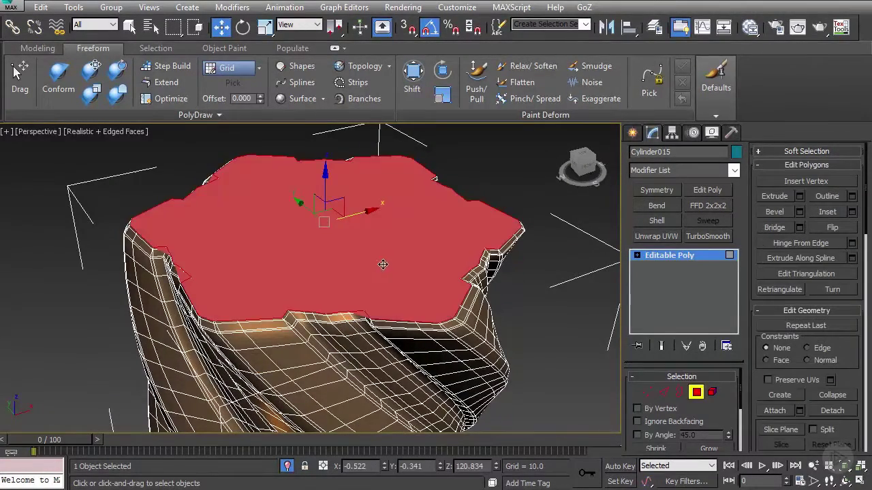
{"action": "key", "text": "Delete"}
Select the bottom cap polygon, grow the selection by one ring and delete those faces
{"action": "middle_click_drag", "start_coordinate": [382, 263], "coordinate": [332, 236], "text": "alt"}
{"action": "scroll", "coordinate": [331, 292], "scroll_direction": "up", "scroll_amount": 3}
{"action": "left_click", "coordinate": [340, 311]}
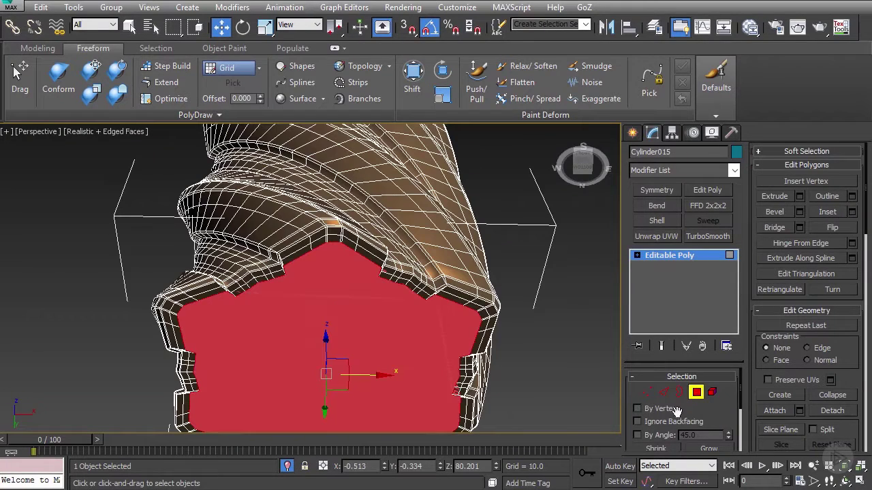
{"action": "scroll", "coordinate": [708, 416], "scroll_direction": "down", "scroll_amount": 2}
{"action": "left_click", "coordinate": [707, 411]}
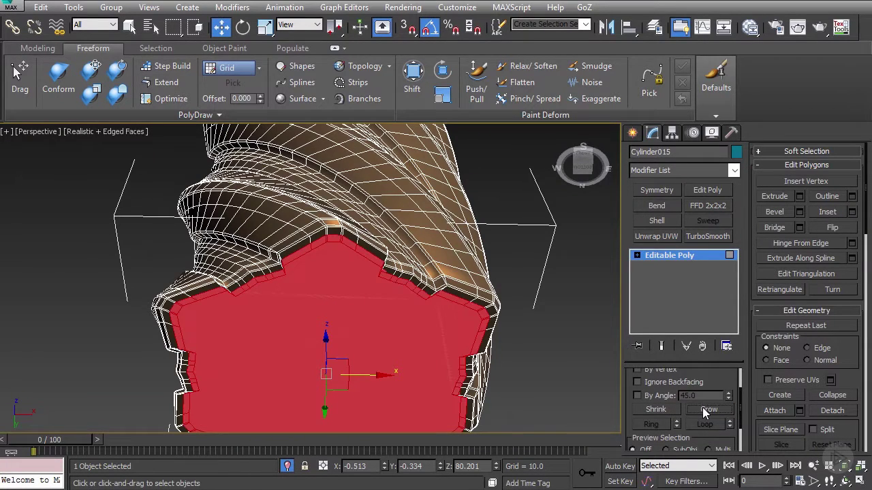
{"action": "key", "text": "Delete"}
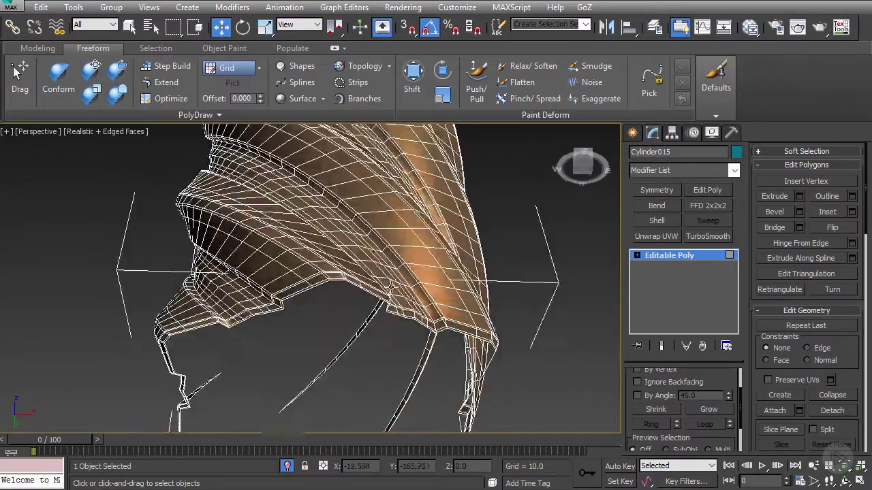
Select a full spiral edge loop running lengthwise along the twisted segment's broad flute
{"action": "middle_click_drag", "start_coordinate": [391, 287], "coordinate": [253, 242], "text": "alt"}
{"action": "key", "text": "2"}
{"action": "double_click", "coordinate": [306, 237]}
{"action": "middle_click_drag", "start_coordinate": [306, 238], "coordinate": [273, 249], "text": "alt"}
{"action": "scroll", "coordinate": [286, 252], "scroll_direction": "down", "scroll_amount": 3}
{"action": "middle_click_drag", "start_coordinate": [312, 309], "coordinate": [326, 192]}
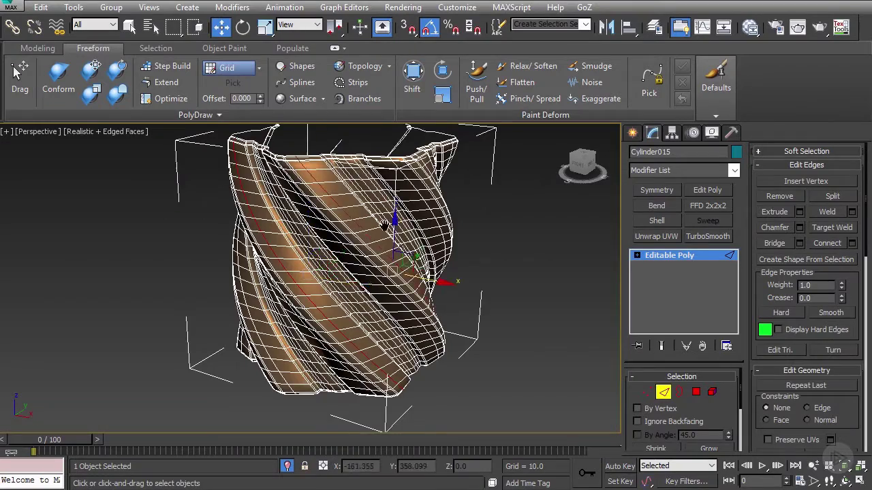
{"action": "middle_click_drag", "start_coordinate": [385, 225], "coordinate": [401, 208], "text": "alt"}
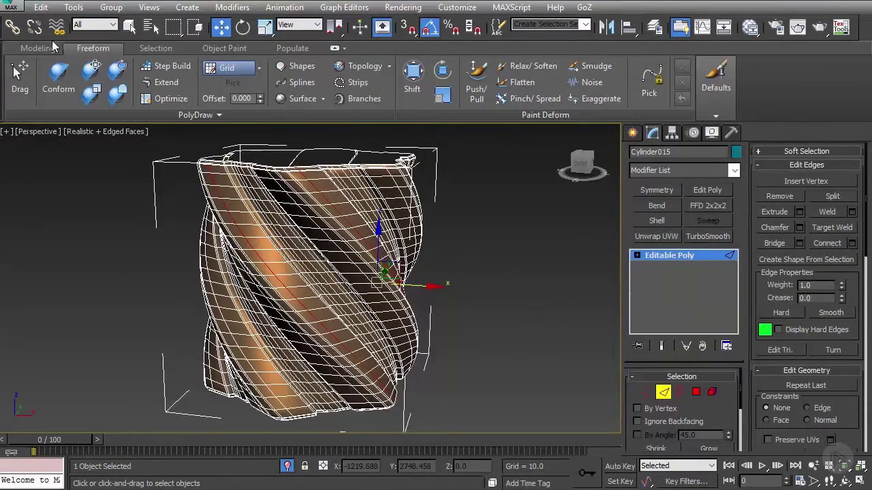
Extend the spiral loop selection to all similar edges around the twisted segment and remove those edges
{"action": "left_click", "coordinate": [38, 48]}
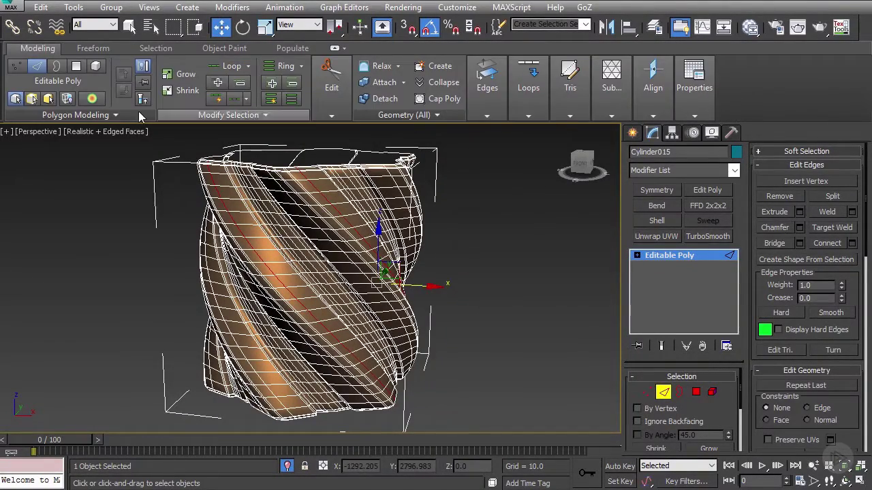
{"action": "left_click", "coordinate": [125, 114]}
{"action": "left_click", "coordinate": [194, 116]}
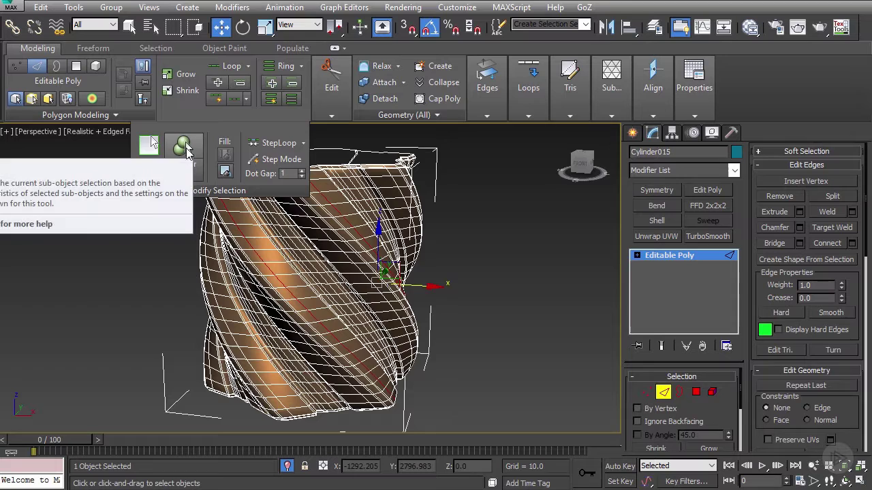
{"action": "middle_click_drag", "start_coordinate": [278, 204], "coordinate": [318, 219], "text": "alt"}
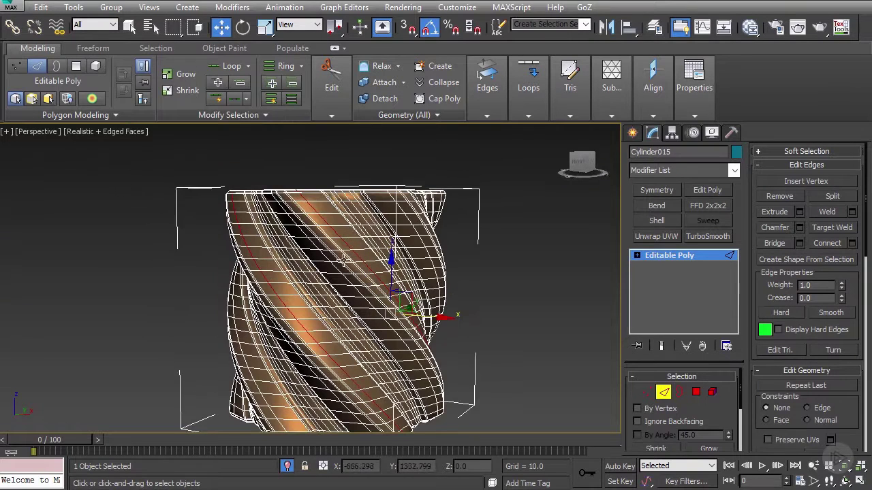
{"action": "middle_click_drag", "start_coordinate": [344, 261], "coordinate": [320, 229], "text": "alt"}
{"action": "left_click", "coordinate": [221, 116]}
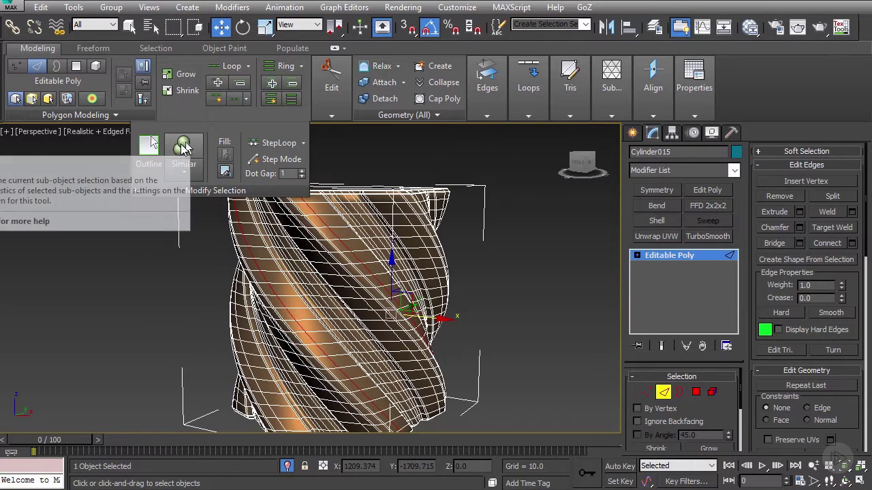
{"action": "left_click", "coordinate": [184, 147]}
{"action": "middle_click_drag", "start_coordinate": [383, 288], "coordinate": [270, 293], "text": "alt"}
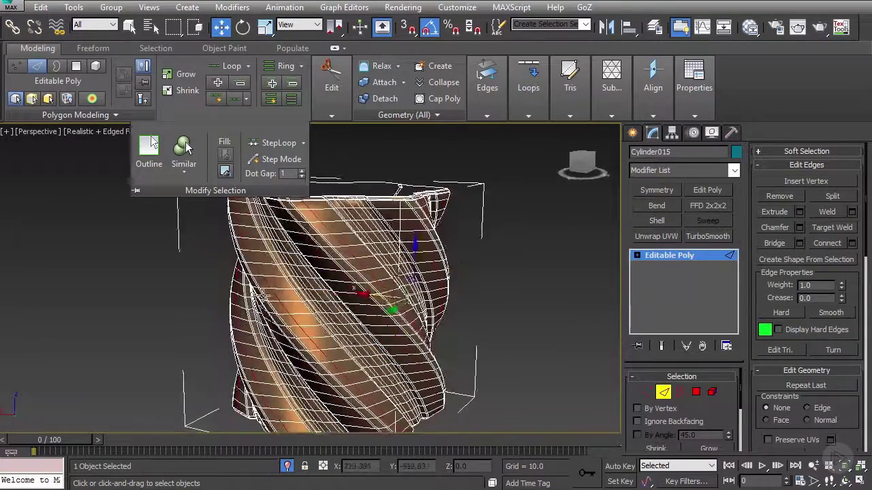
{"action": "middle_click_drag", "start_coordinate": [406, 301], "coordinate": [301, 302], "text": "alt"}
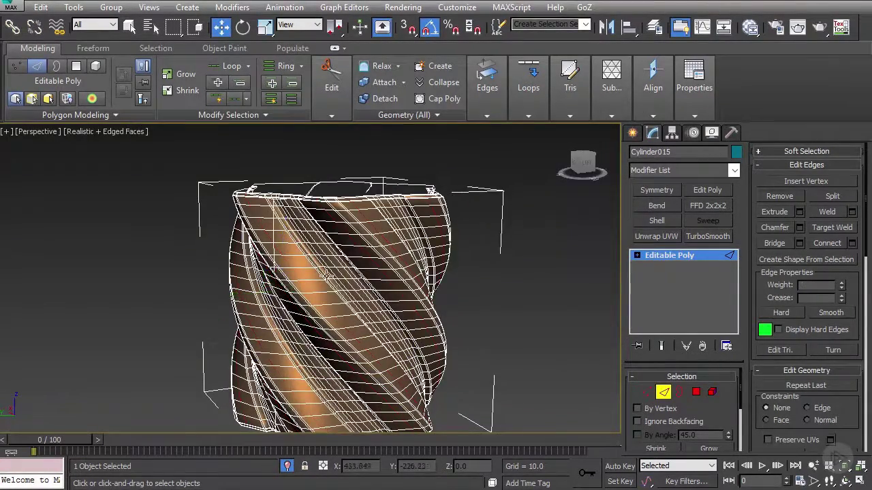
Select several more redundant spiral edge loops along one flute and its neighbouring ridge
{"action": "scroll", "coordinate": [383, 241], "scroll_direction": "up", "scroll_amount": 6}
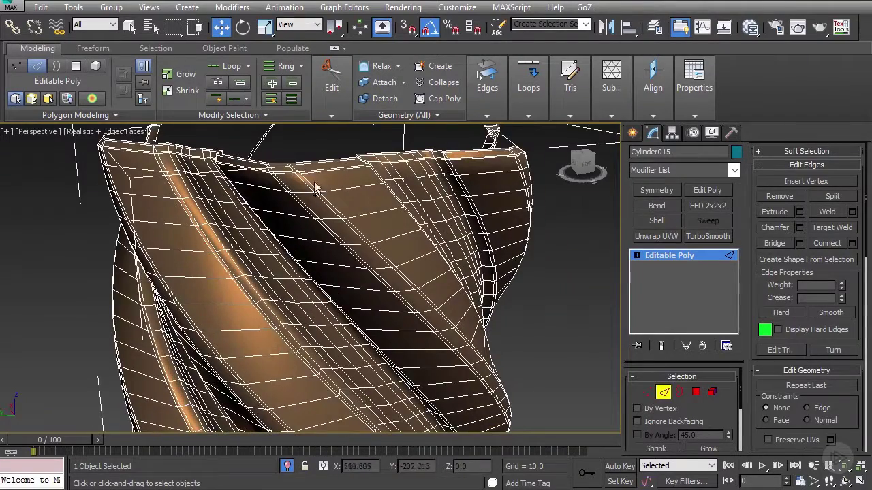
{"action": "scroll", "coordinate": [315, 188], "scroll_direction": "up", "scroll_amount": 3}
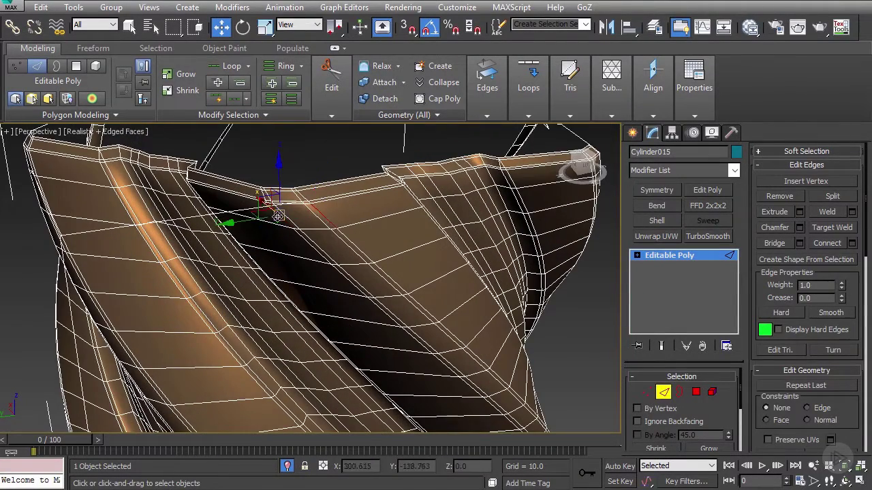
{"action": "middle_click_drag", "start_coordinate": [400, 223], "coordinate": [276, 224], "text": "alt"}
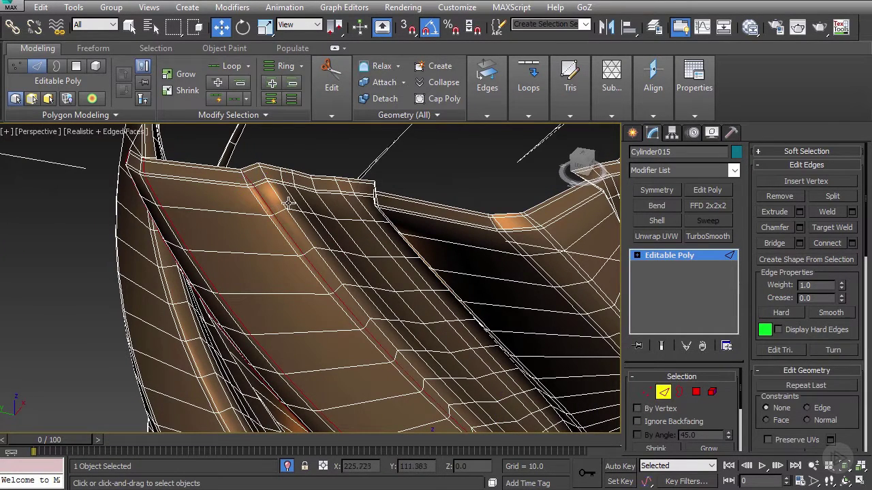
{"action": "middle_click_drag", "start_coordinate": [289, 204], "coordinate": [303, 189], "text": "alt"}
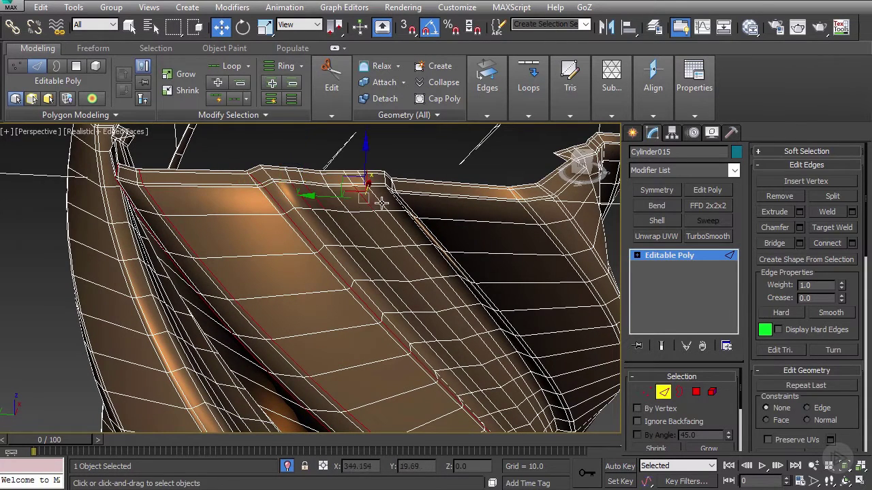
{"action": "key", "text": "alt+l"}
{"action": "scroll", "coordinate": [397, 225], "scroll_direction": "down", "scroll_amount": 2}
{"action": "middle_click_drag", "start_coordinate": [387, 212], "coordinate": [384, 216], "text": "alt"}
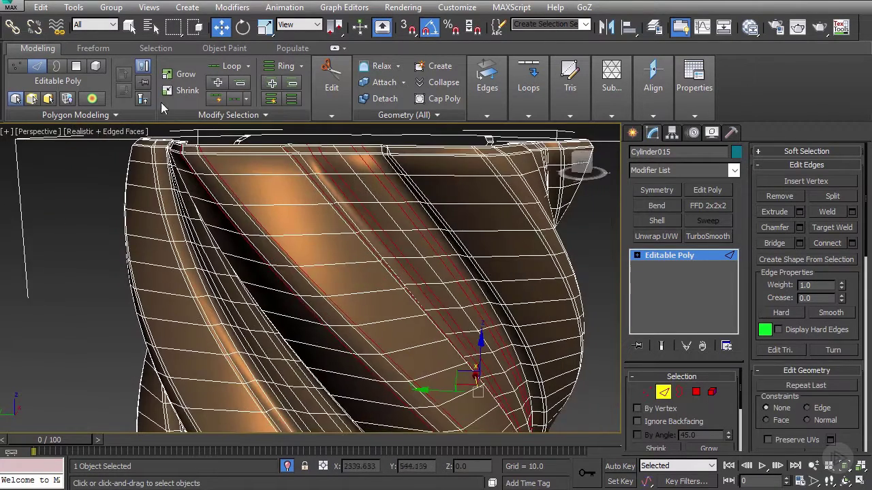
Extend the selected loops to the similar edges on the other flutes and remove them all
{"action": "left_click", "coordinate": [242, 115]}
{"action": "left_click", "coordinate": [187, 146]}
{"action": "scroll", "coordinate": [345, 253], "scroll_direction": "down", "scroll_amount": 1}
{"action": "mouse_move", "coordinate": [345, 253]}
{"action": "middle_mouse_down", "text": "alt"}
{"action": "mouse_move", "coordinate": [389, 263]}
{"action": "mouse_move", "coordinate": [467, 259]}
{"action": "mouse_move", "coordinate": [450, 267]}
{"action": "mouse_move", "coordinate": [405, 263]}
{"action": "mouse_move", "coordinate": [414, 270]}
{"action": "mouse_move", "coordinate": [399, 255]}
{"action": "mouse_move", "coordinate": [428, 252]}
{"action": "mouse_move", "coordinate": [349, 247]}
{"action": "mouse_move", "coordinate": [340, 266]}
{"action": "middle_mouse_up", "text": "alt"}
Select the extra supporting edge loops around the twisted segment's upper rim and remove them
{"action": "scroll", "coordinate": [278, 188], "scroll_direction": "up", "scroll_amount": 5}
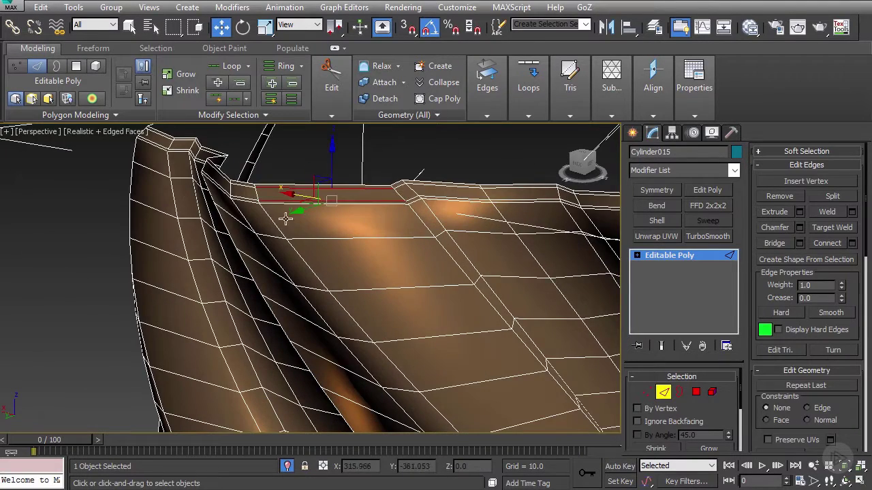
{"action": "middle_click_drag", "start_coordinate": [286, 218], "coordinate": [304, 210], "text": "alt"}
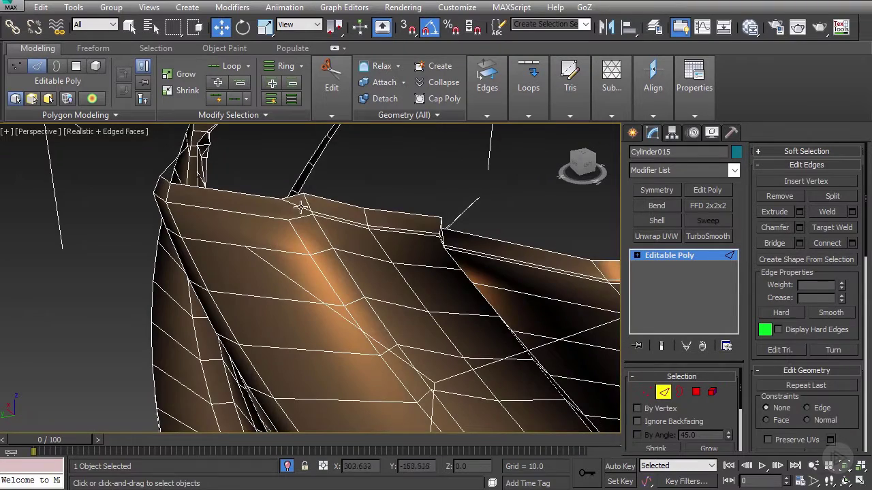
{"action": "scroll", "coordinate": [304, 208], "scroll_direction": "up", "scroll_amount": 5}
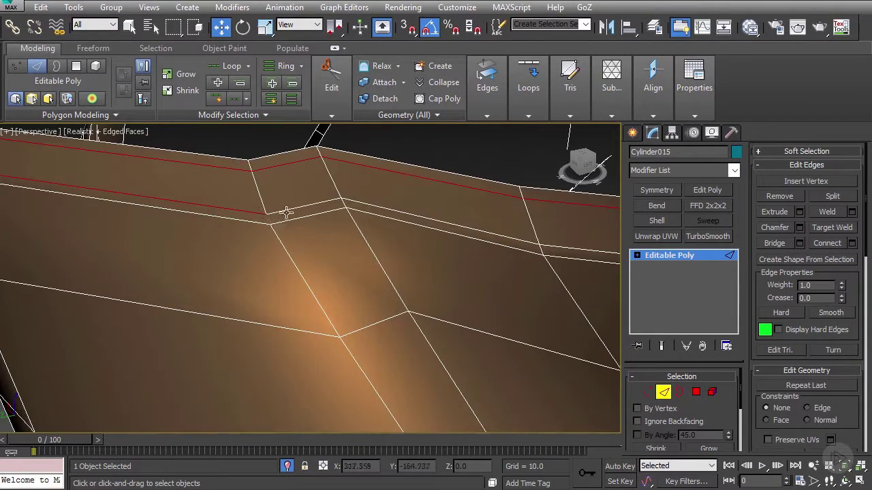
{"action": "middle_click_drag", "start_coordinate": [270, 227], "coordinate": [165, 279], "text": "alt"}
{"action": "middle_click_drag", "start_coordinate": [120, 306], "coordinate": [182, 279], "text": "alt"}
{"action": "middle_click_drag", "start_coordinate": [86, 262], "coordinate": [279, 289], "text": "alt"}
{"action": "key", "text": "w"}
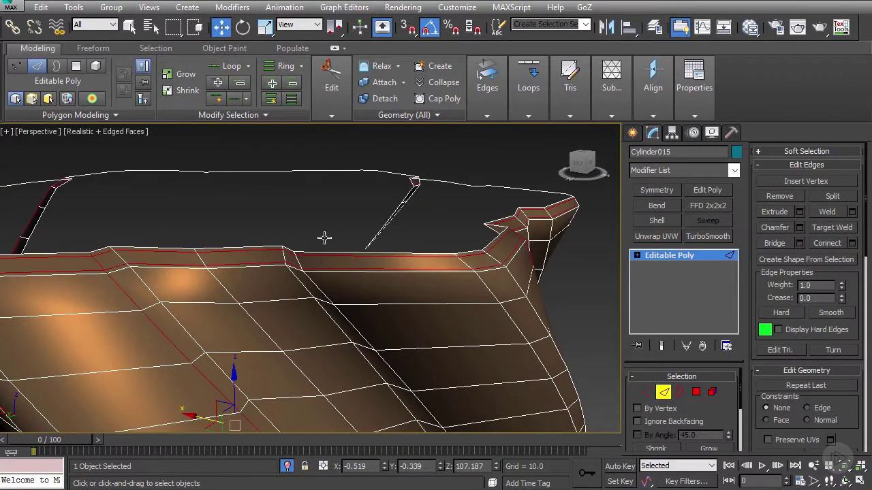
{"action": "middle_click_drag", "start_coordinate": [324, 237], "coordinate": [292, 262], "text": "alt"}
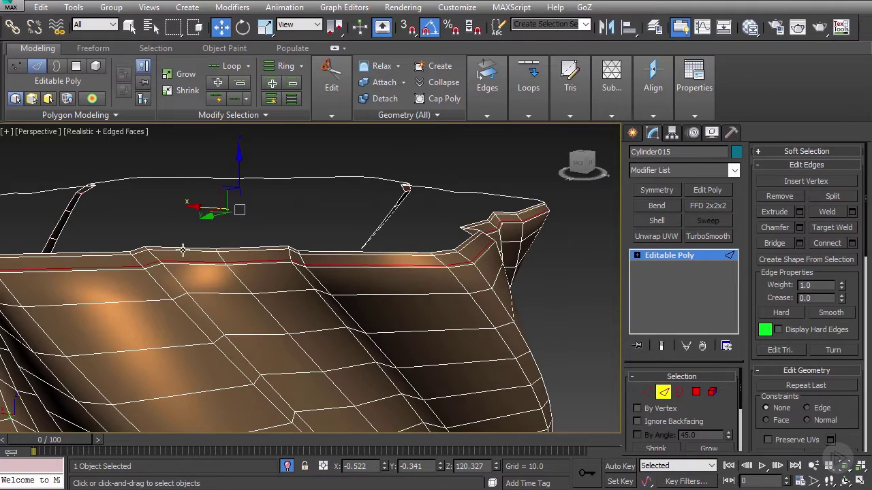
{"action": "middle_click_drag", "start_coordinate": [183, 253], "coordinate": [237, 251], "text": "alt"}
{"action": "scroll", "coordinate": [243, 319], "scroll_direction": "down", "scroll_amount": 3}
{"action": "scroll", "coordinate": [368, 294], "scroll_direction": "up", "scroll_amount": 3}
{"action": "middle_click_drag", "start_coordinate": [367, 250], "coordinate": [355, 232]}
Select the extra supporting edge loops around the segment's lower rim and remove them
{"action": "middle_click_drag", "start_coordinate": [402, 202], "coordinate": [474, 221], "text": "alt"}
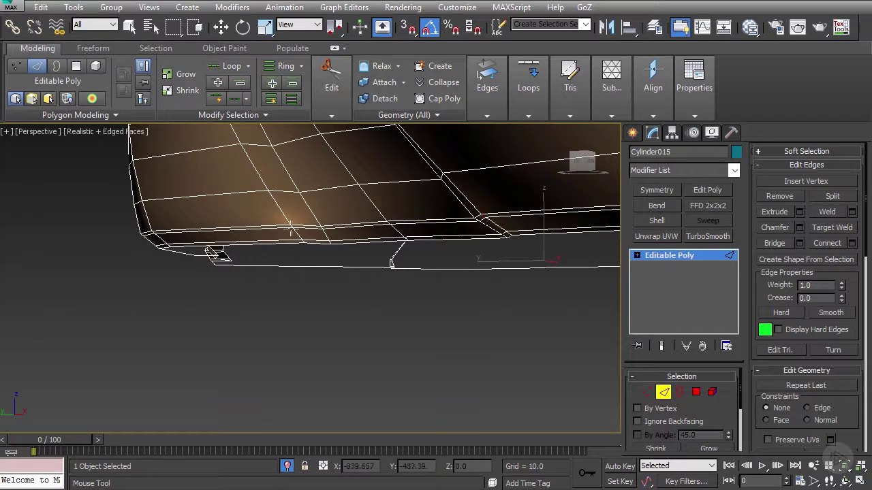
{"action": "middle_click_drag", "start_coordinate": [333, 222], "coordinate": [376, 221], "text": "alt"}
{"action": "mouse_move", "coordinate": [444, 234]}
{"action": "middle_mouse_down", "text": "alt"}
{"action": "mouse_move", "coordinate": [366, 238]}
{"action": "mouse_move", "coordinate": [444, 218]}
{"action": "middle_mouse_up", "text": "alt"}
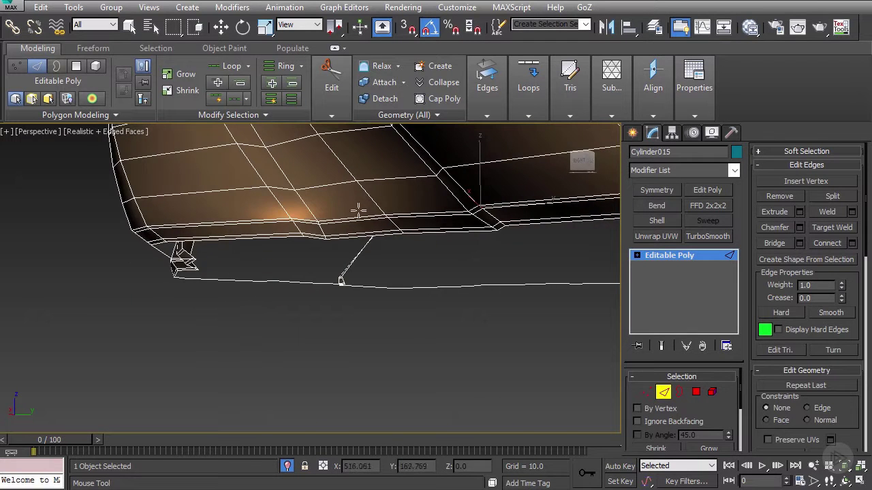
{"action": "middle_click_drag", "start_coordinate": [358, 212], "coordinate": [329, 230], "text": "alt"}
{"action": "mouse_move", "coordinate": [232, 261]}
{"action": "middle_mouse_down", "text": "alt"}
{"action": "mouse_move", "coordinate": [225, 265]}
{"action": "mouse_move", "coordinate": [258, 267]}
{"action": "mouse_move", "coordinate": [246, 256]}
{"action": "middle_mouse_up", "text": "alt"}
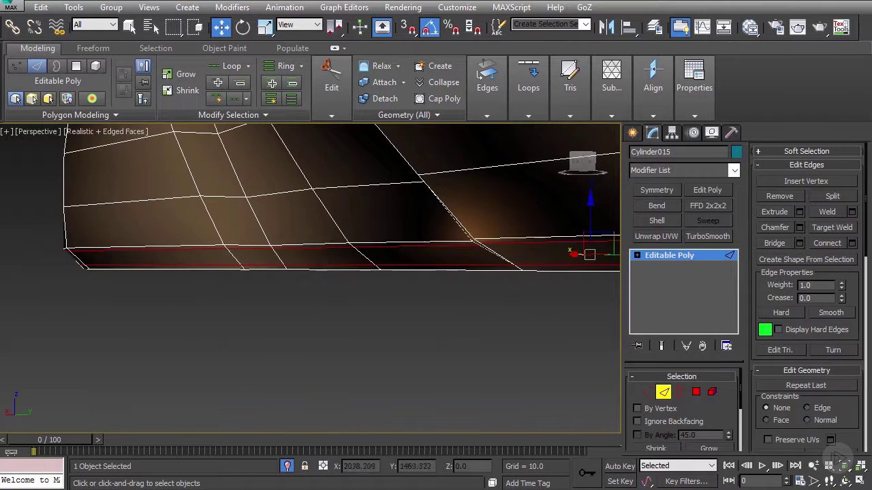
{"action": "middle_click_drag", "start_coordinate": [317, 257], "coordinate": [363, 327], "text": "alt"}
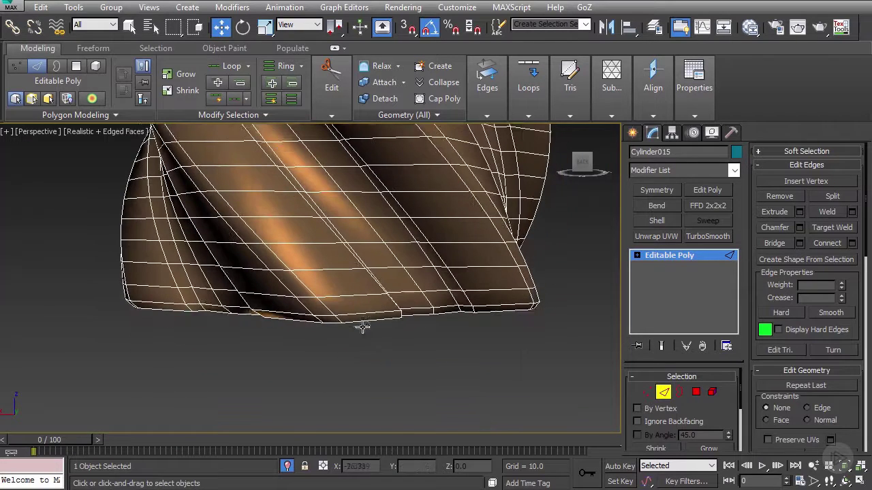
Pick a crosswise edge near the segment's lower end and select every other edge of its ring up the flute
{"action": "middle_click_drag", "start_coordinate": [329, 293], "coordinate": [291, 252], "text": "alt"}
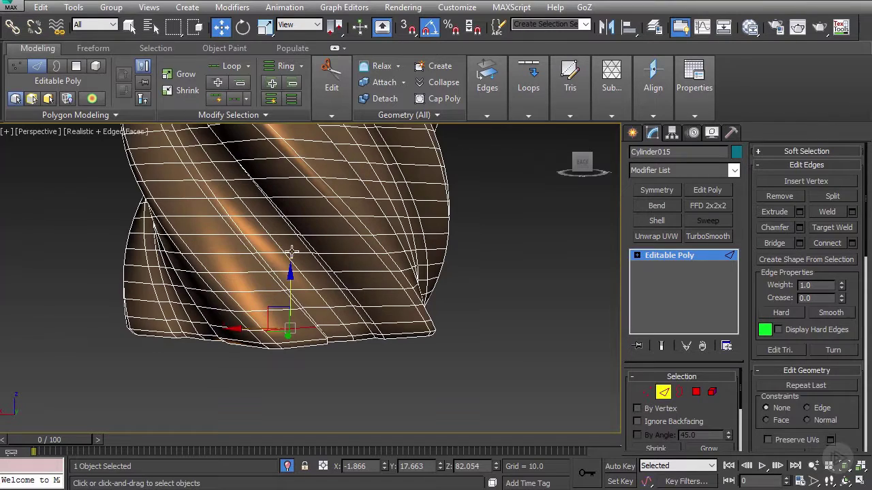
{"action": "left_click", "coordinate": [290, 101]}
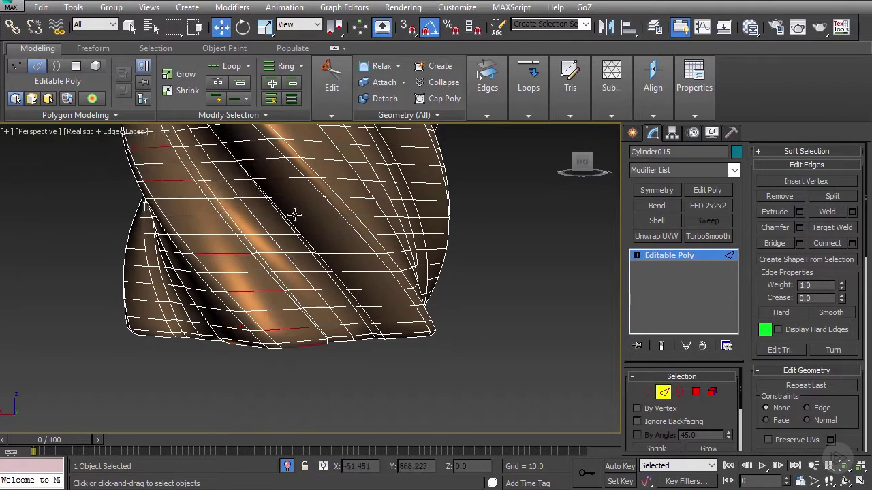
{"action": "middle_click_drag", "start_coordinate": [294, 214], "coordinate": [318, 264]}
{"action": "middle_click_drag", "start_coordinate": [266, 234], "coordinate": [319, 317]}
{"action": "middle_click_drag", "start_coordinate": [279, 272], "coordinate": [361, 269], "text": "alt"}
{"action": "scroll", "coordinate": [218, 219], "scroll_direction": "down", "scroll_amount": 2}
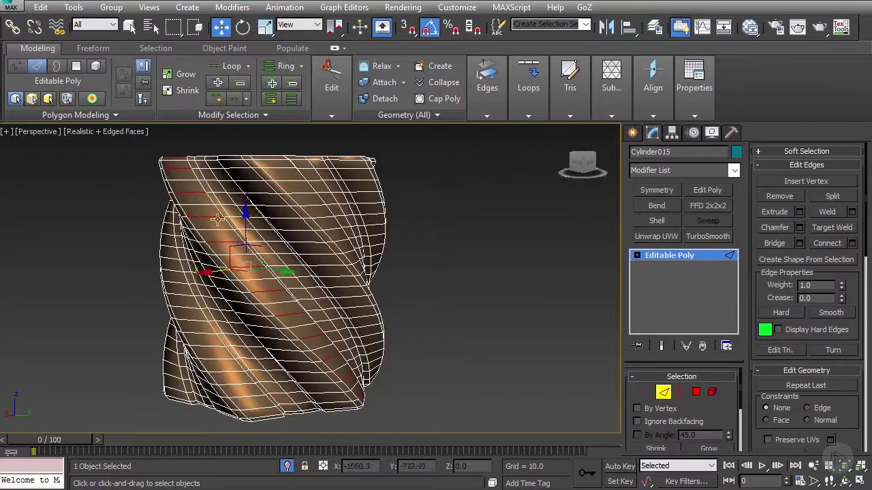
{"action": "middle_click_drag", "start_coordinate": [239, 183], "coordinate": [239, 176], "text": "alt"}
{"action": "middle_click_drag", "start_coordinate": [240, 175], "coordinate": [295, 233]}
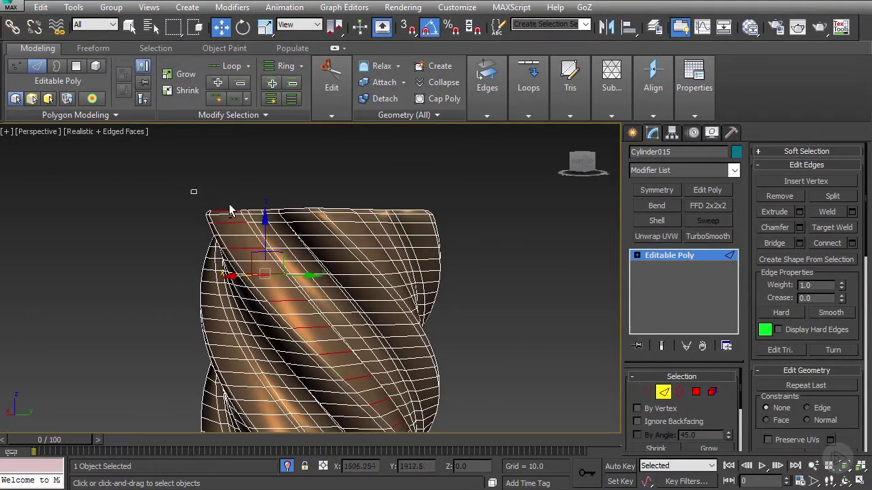
{"action": "middle_click_drag", "start_coordinate": [343, 215], "coordinate": [268, 143]}
{"action": "middle_click_drag", "start_coordinate": [268, 142], "coordinate": [319, 225], "text": "alt"}
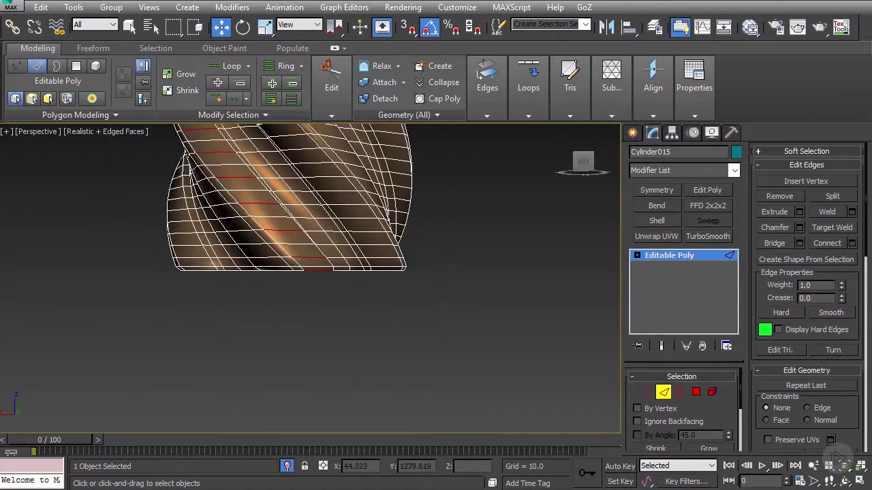
Expand the alternating ring edges to full loops around the segment and remove those horizontal loops
{"action": "scroll", "coordinate": [319, 225], "scroll_direction": "up", "scroll_amount": 2}
{"action": "middle_click_drag", "start_coordinate": [344, 188], "coordinate": [329, 326]}
{"action": "scroll", "coordinate": [329, 261], "scroll_direction": "down", "scroll_amount": 3}
{"action": "key", "text": "alt+l"}
{"action": "left_click", "coordinate": [367, 260]}
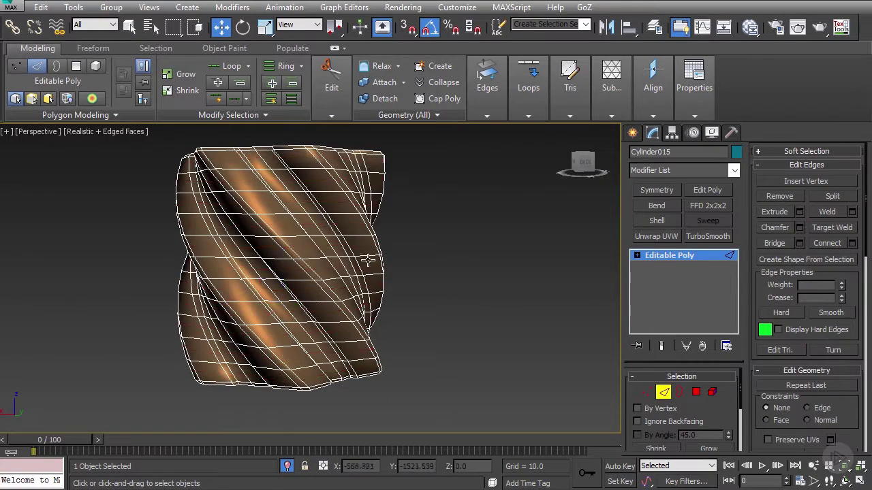
Examine the simplified twisted segment from several sides, checking its remaining edges and upper rim
{"action": "middle_click_drag", "start_coordinate": [376, 255], "coordinate": [180, 224], "text": "alt"}
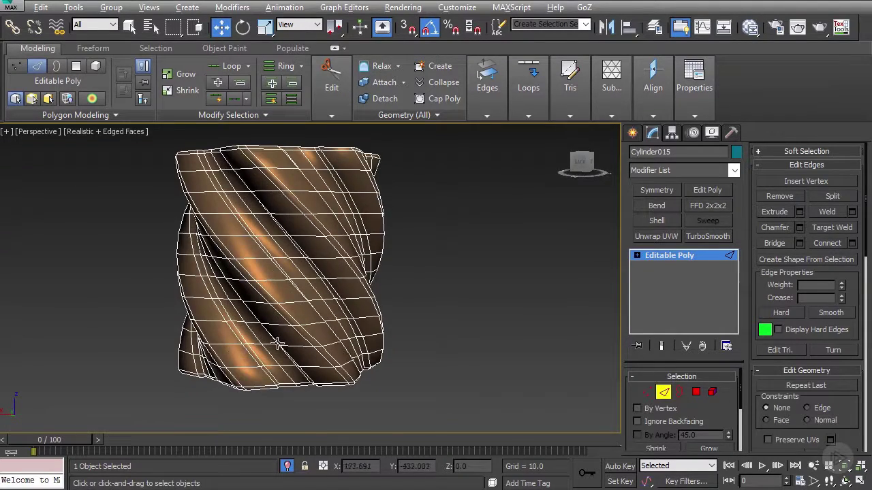
{"action": "middle_click_drag", "start_coordinate": [278, 343], "coordinate": [253, 279], "text": "alt"}
{"action": "middle_click_drag", "start_coordinate": [258, 221], "coordinate": [253, 252]}
{"action": "scroll", "coordinate": [253, 211], "scroll_direction": "up", "scroll_amount": 2}
{"action": "middle_click_drag", "start_coordinate": [252, 211], "coordinate": [255, 174], "text": "alt"}
{"action": "left_click", "coordinate": [266, 176]}
{"action": "scroll", "coordinate": [320, 175], "scroll_direction": "up", "scroll_amount": 1}
{"action": "scroll", "coordinate": [302, 195], "scroll_direction": "down", "scroll_amount": 1}
{"action": "scroll", "coordinate": [255, 175], "scroll_direction": "down", "scroll_amount": 1}
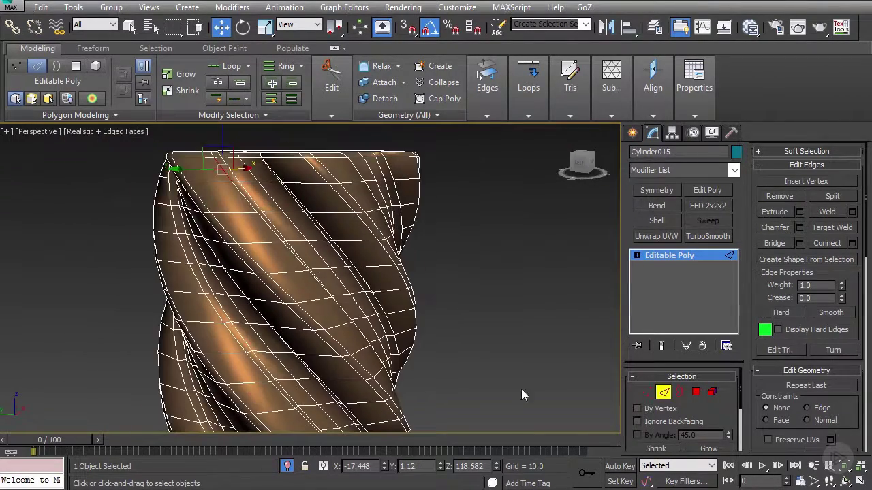
Leave edge editing, end the isolation to bring back the whole model, and turn off the edged-faces display
{"action": "left_click", "coordinate": [661, 257]}
{"action": "key", "text": "z"}
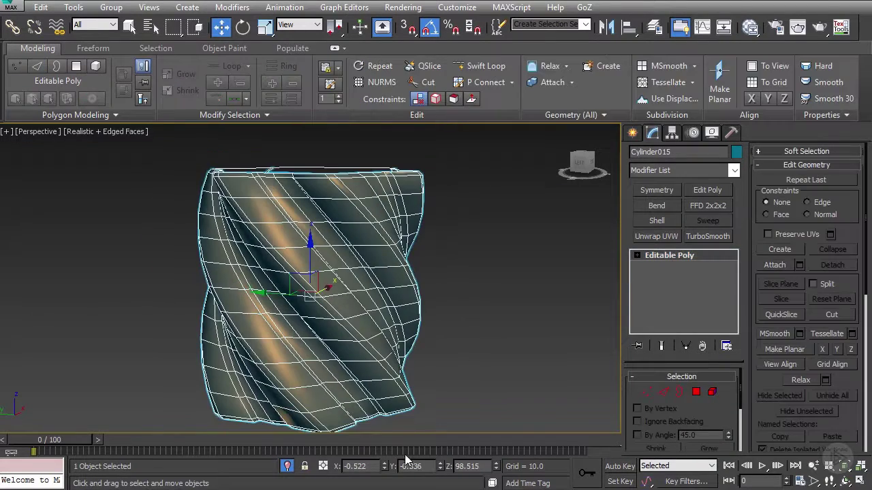
{"action": "left_click", "coordinate": [290, 468]}
{"action": "scroll", "coordinate": [317, 245], "scroll_direction": "down", "scroll_amount": 2}
{"action": "mouse_move", "coordinate": [317, 245]}
{"action": "middle_mouse_down", "text": "alt"}
{"action": "mouse_move", "coordinate": [210, 276]}
{"action": "mouse_move", "coordinate": [235, 225]}
{"action": "mouse_move", "coordinate": [257, 248]}
{"action": "mouse_move", "coordinate": [241, 253]}
{"action": "mouse_move", "coordinate": [220, 228]}
{"action": "mouse_move", "coordinate": [192, 126]}
{"action": "middle_mouse_up", "text": "alt"}
{"action": "scroll", "coordinate": [233, 242], "scroll_direction": "up", "scroll_amount": 1}
{"action": "key", "text": "F4"}
{"action": "key", "text": "F4"}
Switch back to edge editing and examine the low-poly twisted segment against the surrounding high-poly column
{"action": "scroll", "coordinate": [258, 259], "scroll_direction": "up", "scroll_amount": 1}
{"action": "middle_click_drag", "start_coordinate": [225, 257], "coordinate": [178, 263], "text": "alt"}
{"action": "middle_click_drag", "start_coordinate": [346, 217], "coordinate": [477, 327]}
{"action": "key", "text": "2"}
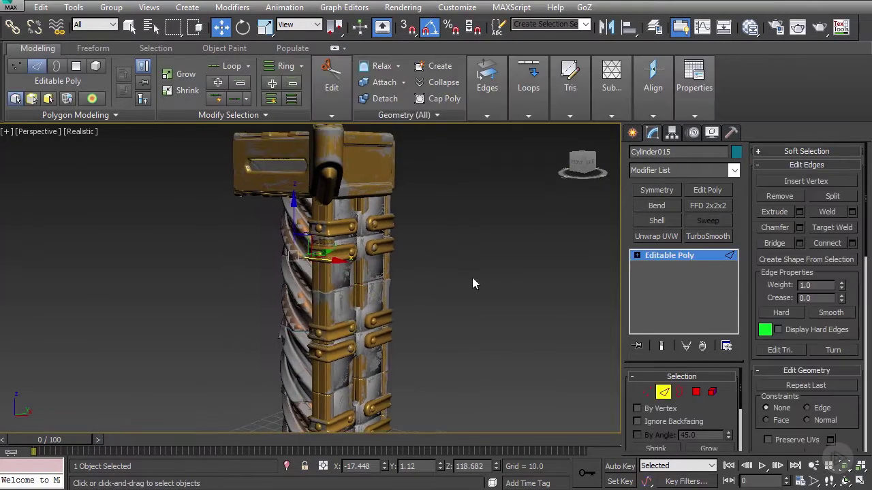
{"action": "middle_click_drag", "start_coordinate": [475, 284], "coordinate": [446, 279], "text": "alt"}
{"action": "scroll", "coordinate": [397, 257], "scroll_direction": "up", "scroll_amount": 5}
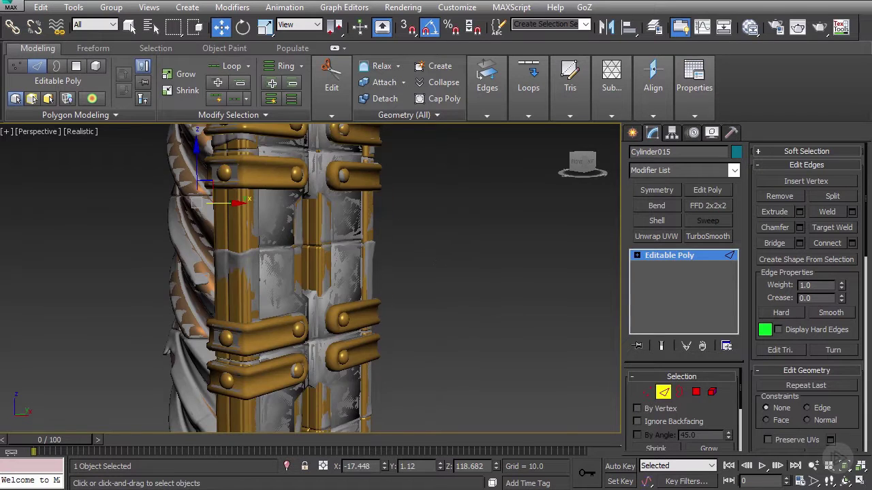
{"action": "scroll", "coordinate": [473, 264], "scroll_direction": "down", "scroll_amount": 6}
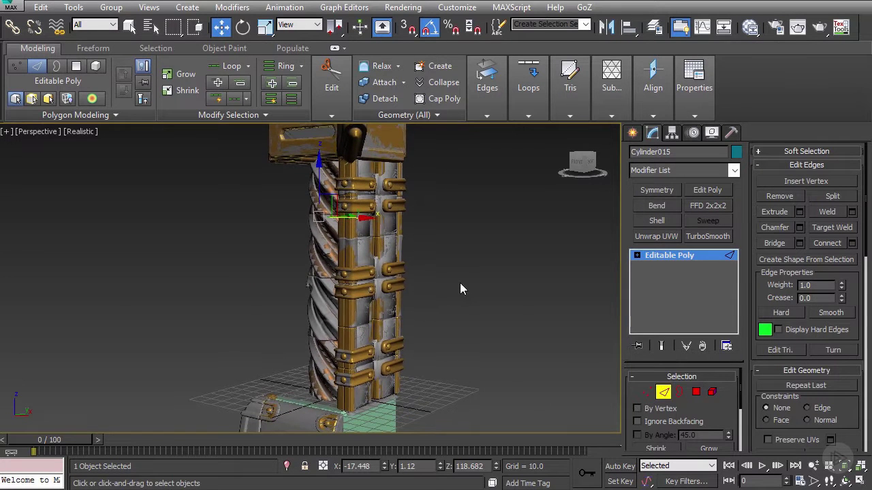